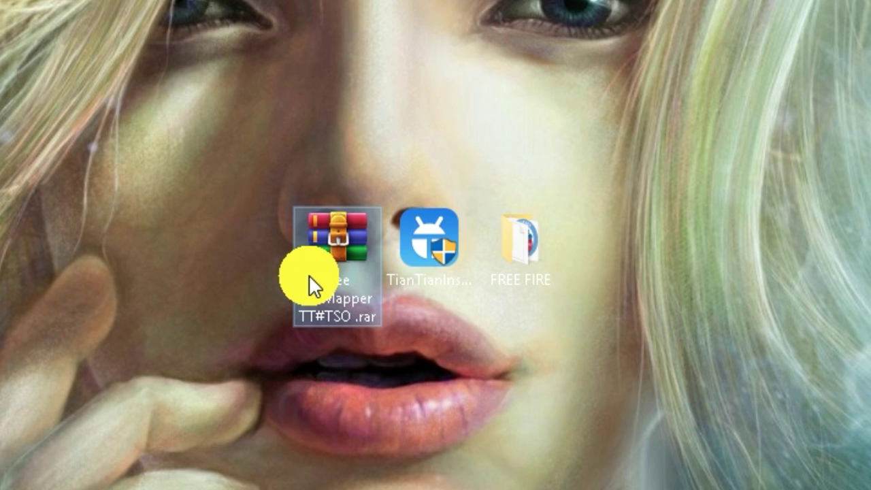
Select the TianTian installer and the FREE FIRE folder on the desktop, then launch Google Chrome.
left_click(438, 271)
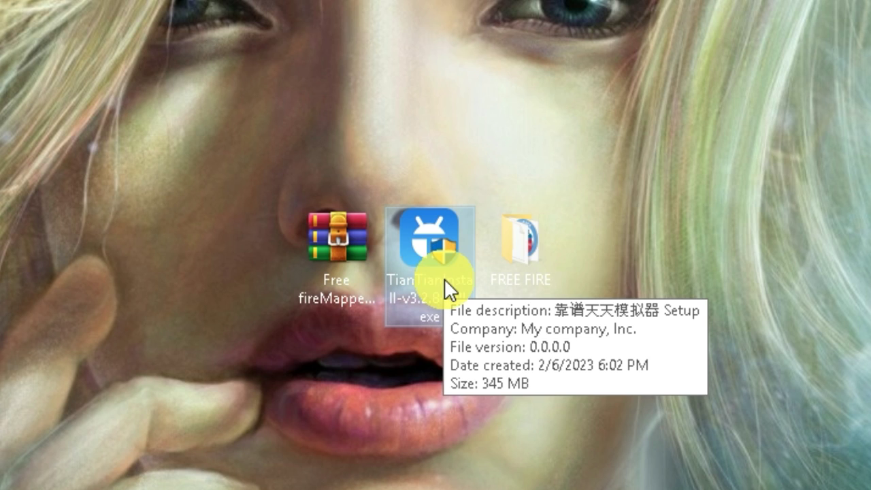
left_click(540, 274)
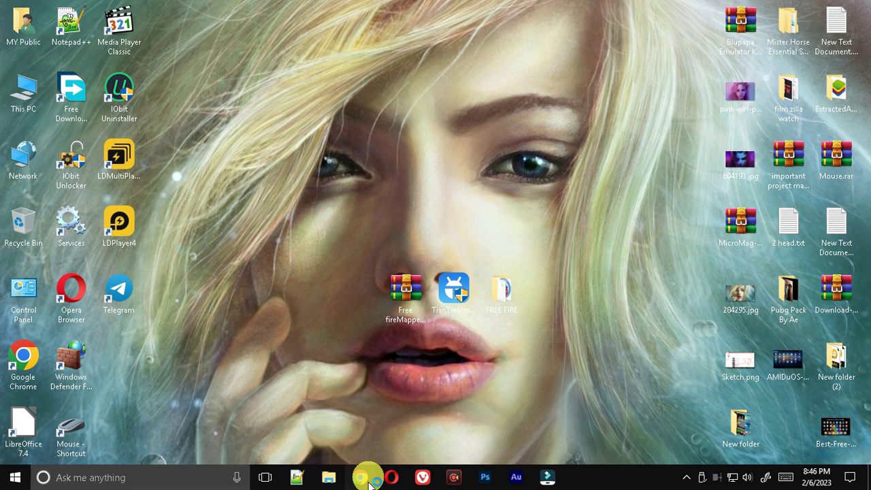
left_click(369, 479)
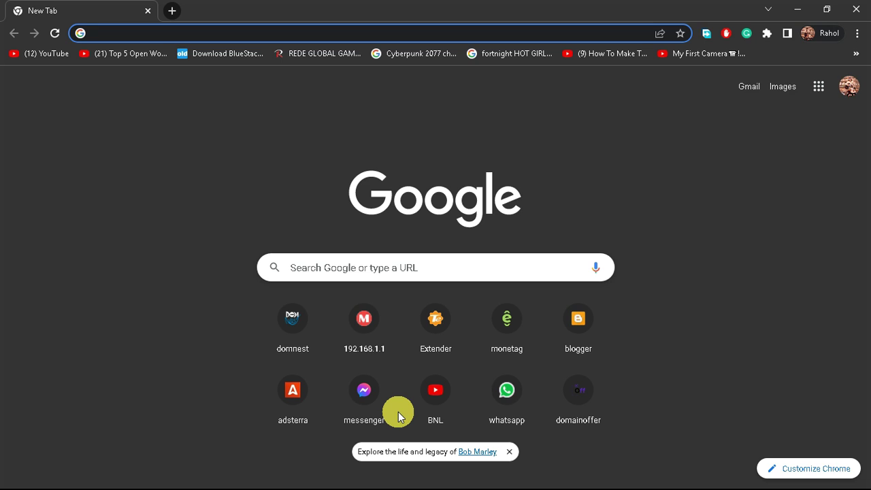
Search Google for 'free fire obb download' and open the obbdownload.com Free Fire page.
left_click(368, 272)
type("FRE")
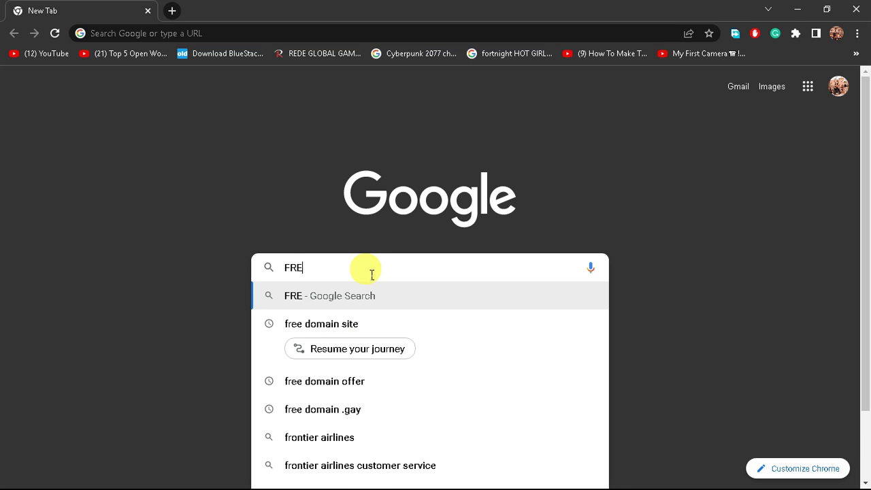
type("E F")
left_click(355, 333)
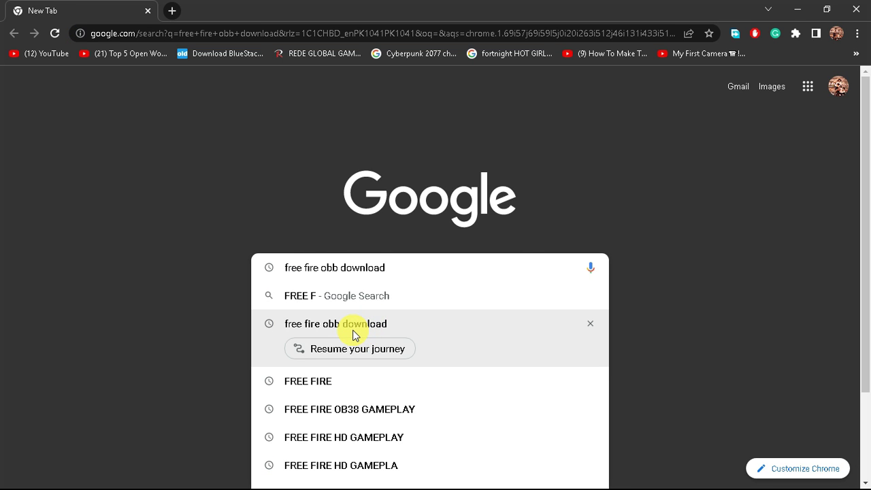
left_click_drag(111, 208, 229, 209)
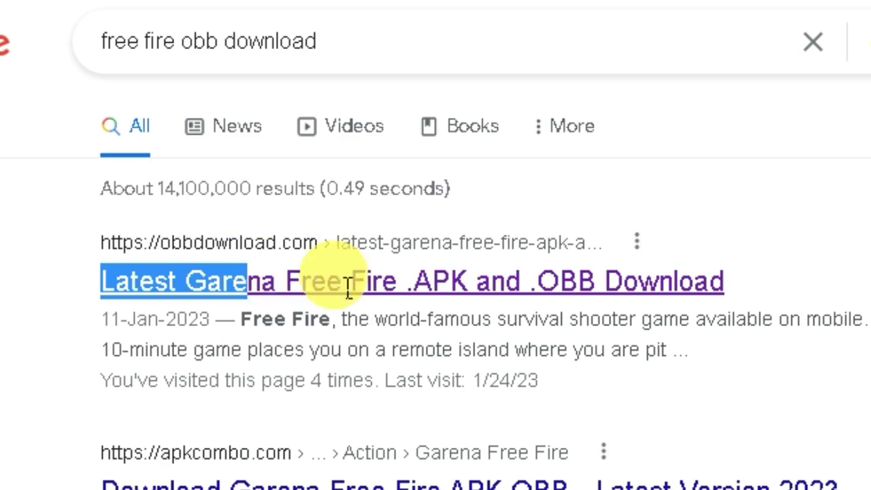
left_click_drag(348, 286, 350, 286)
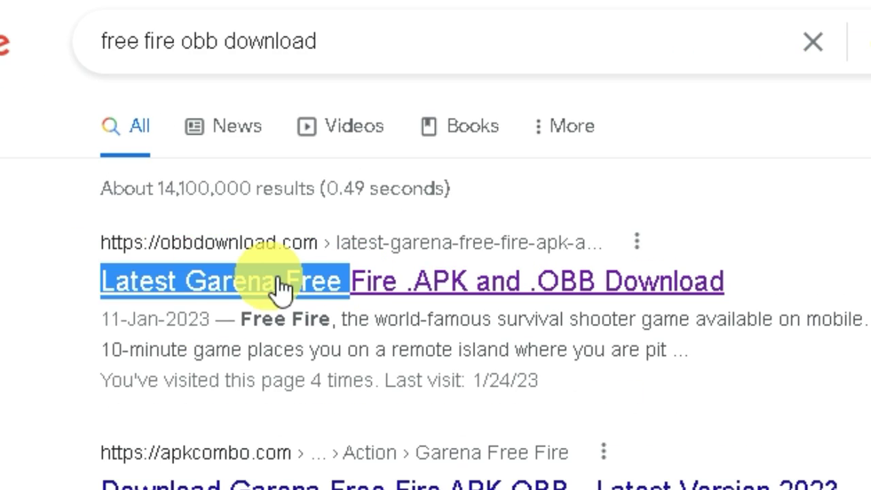
left_click(326, 253)
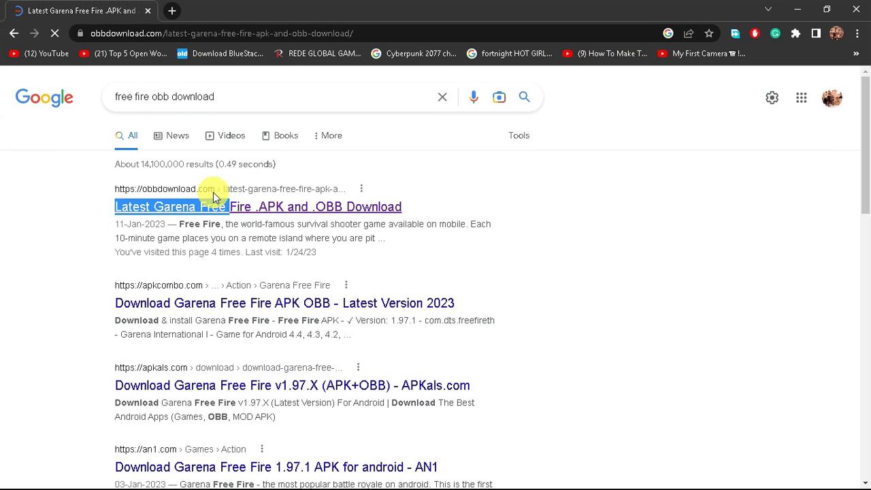
Review the APK/OBB download table, then open the FREE FIRE folder of downloaded files.
scroll(263, 272, "down", 10)
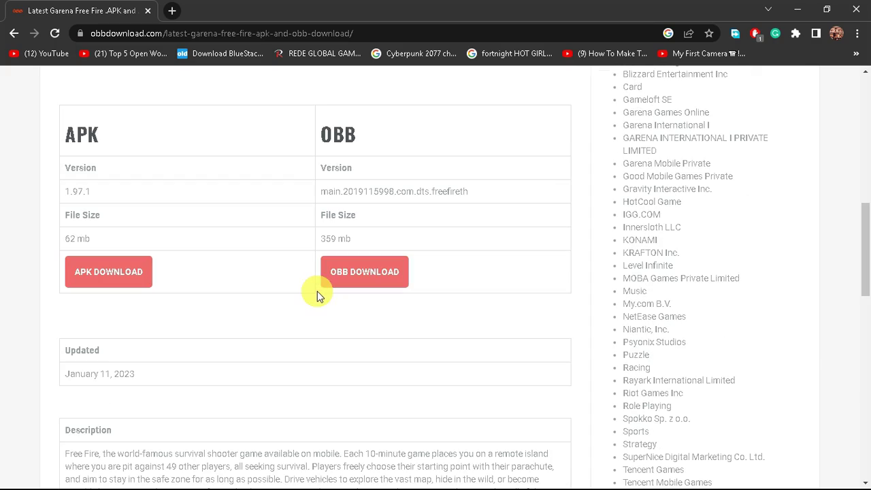
scroll(286, 276, "up", 2)
left_click_drag(49, 249, 105, 427)
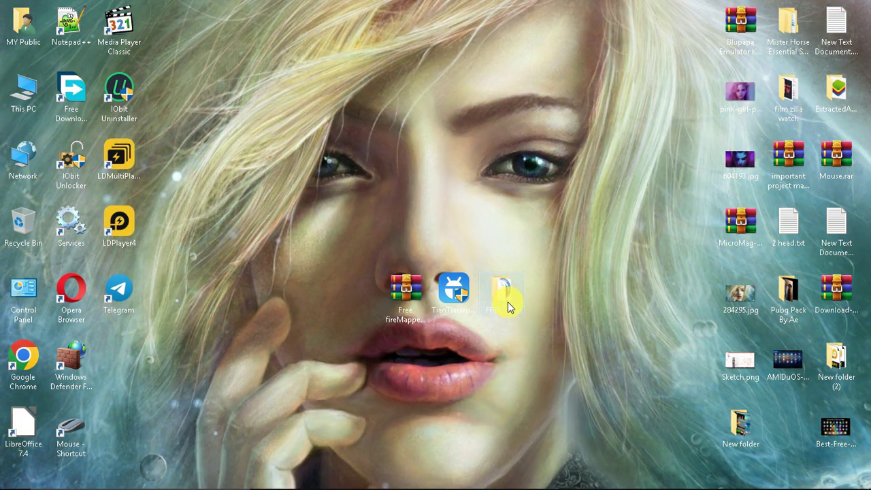
double_click(509, 300)
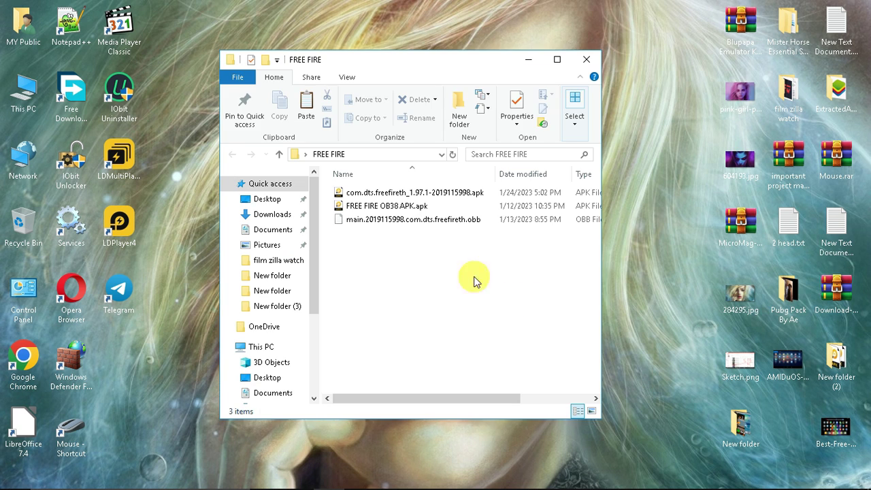
Close Explorer and run the TianTian installer, installing the emulator to D:\ttmnq.
left_click(586, 59)
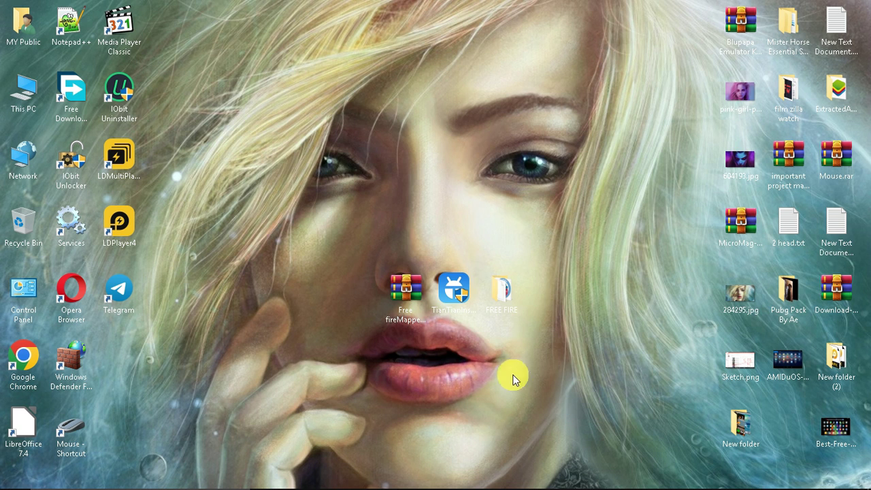
right_click(460, 328)
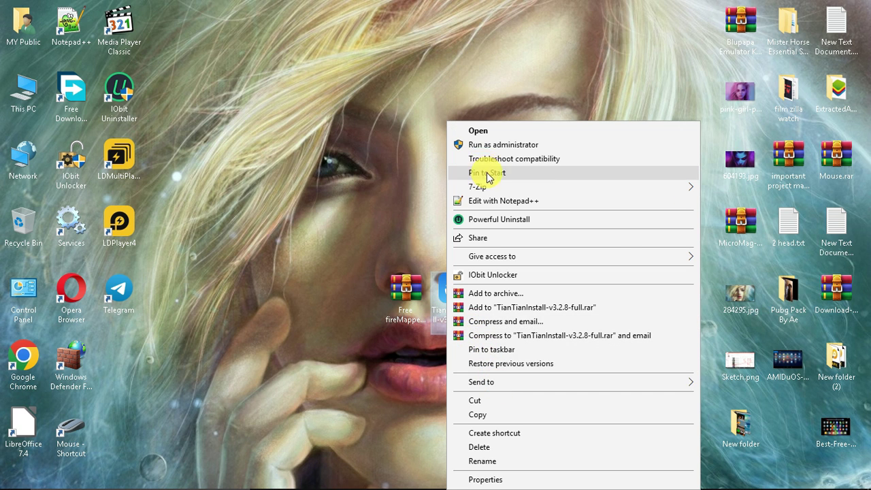
left_click(486, 145)
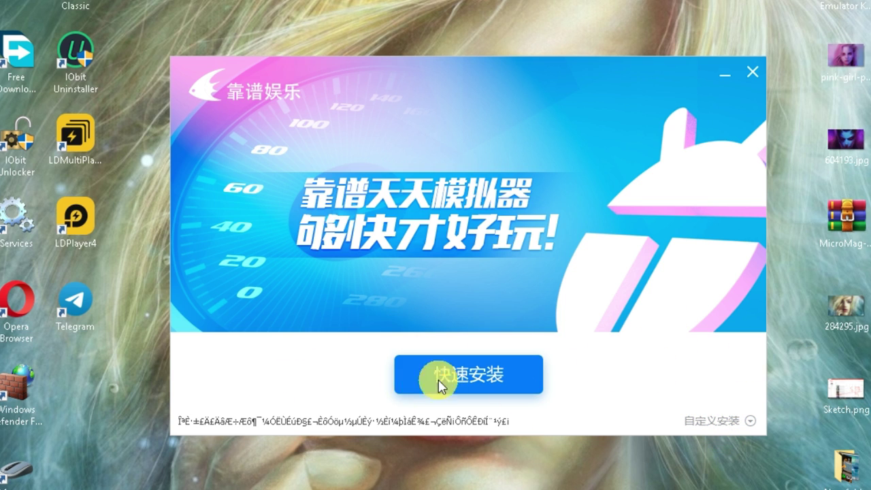
left_click(715, 422)
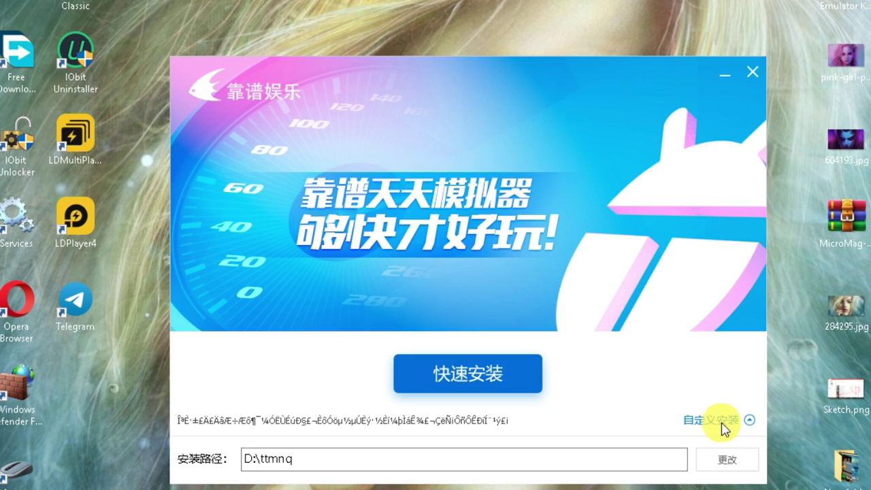
left_click(373, 467)
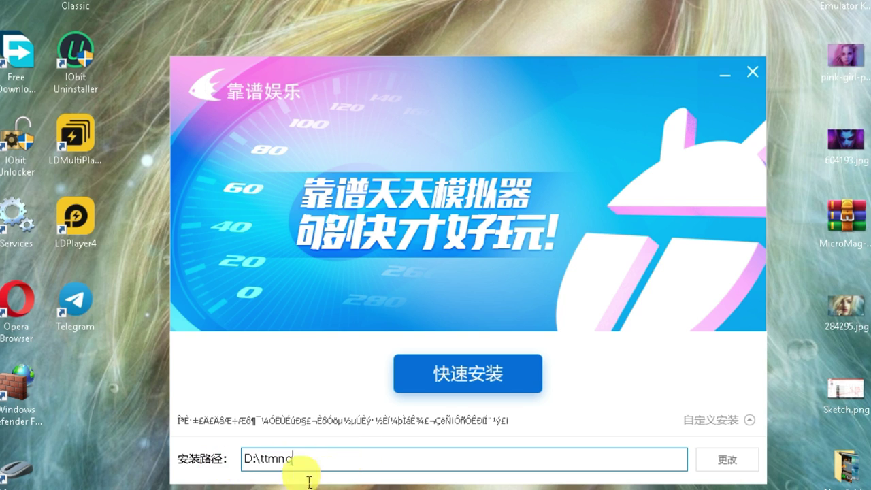
left_click_drag(333, 459, 243, 459)
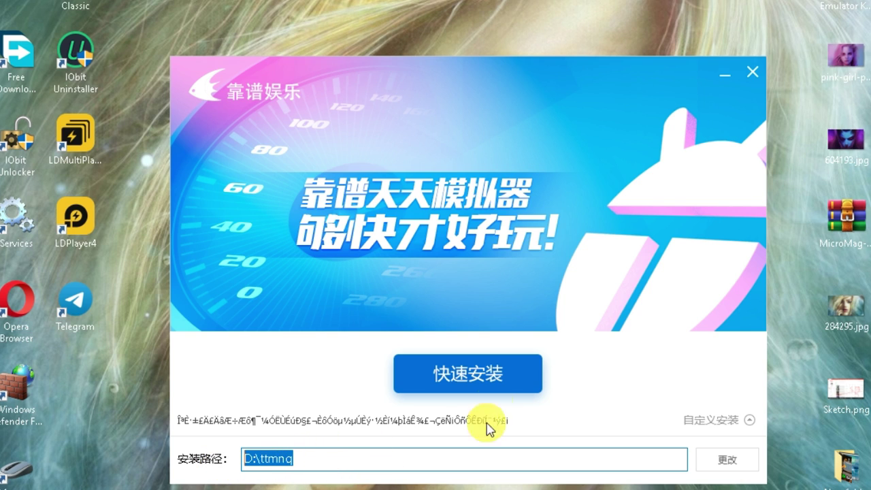
left_click(474, 371)
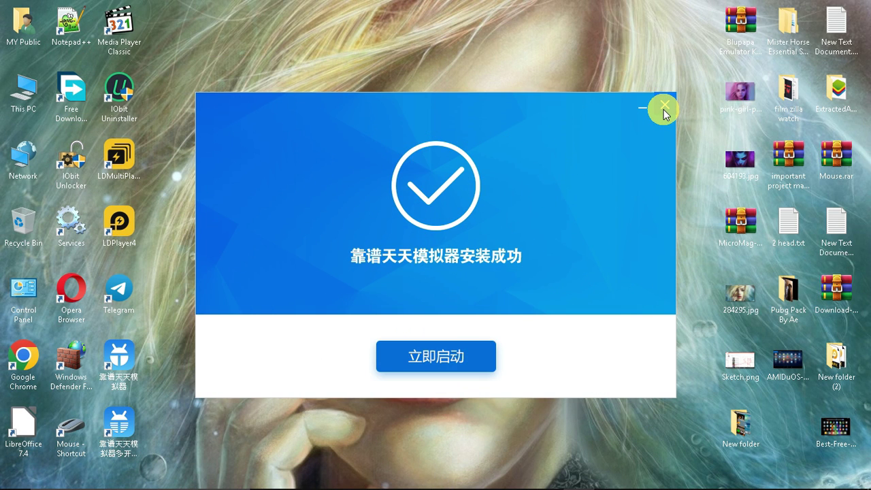
Close the success dialog and move both new shortcuts beside the installer.
left_click(664, 107)
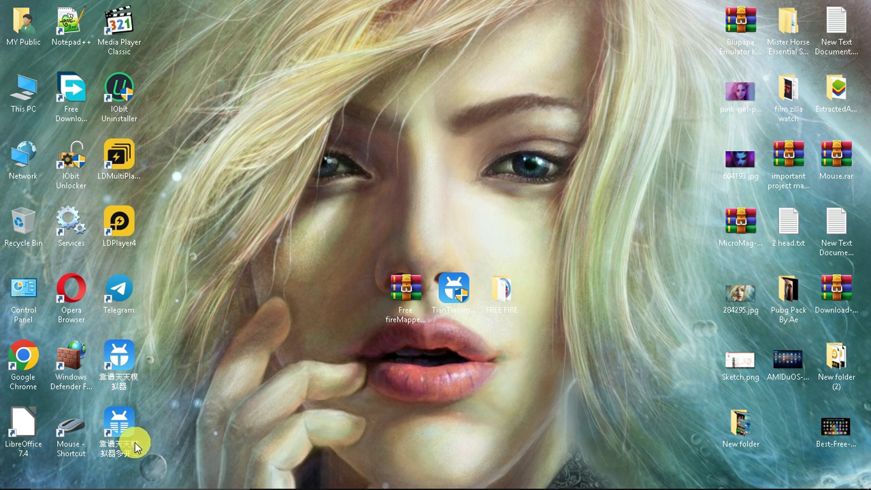
left_click_drag(128, 430, 616, 286)
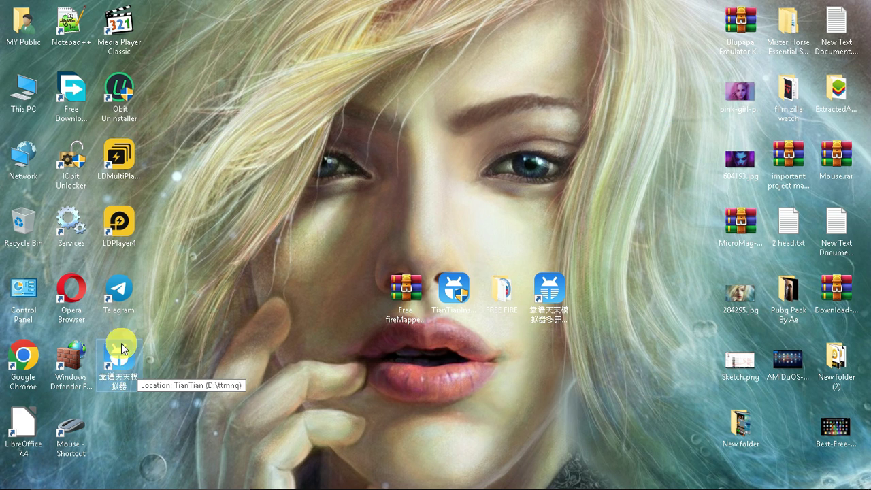
left_click_drag(121, 350, 679, 275)
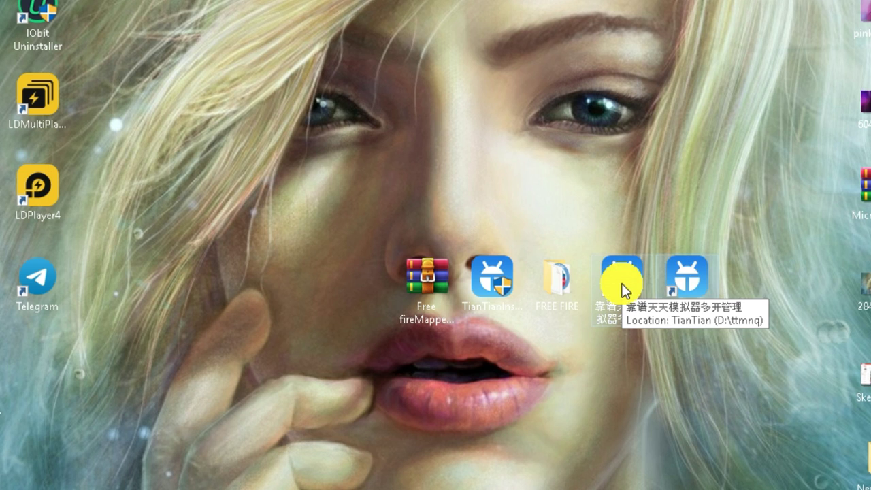
Open 靠谱天天模拟器多开 and dismiss the upgrade prompt.
double_click(622, 285)
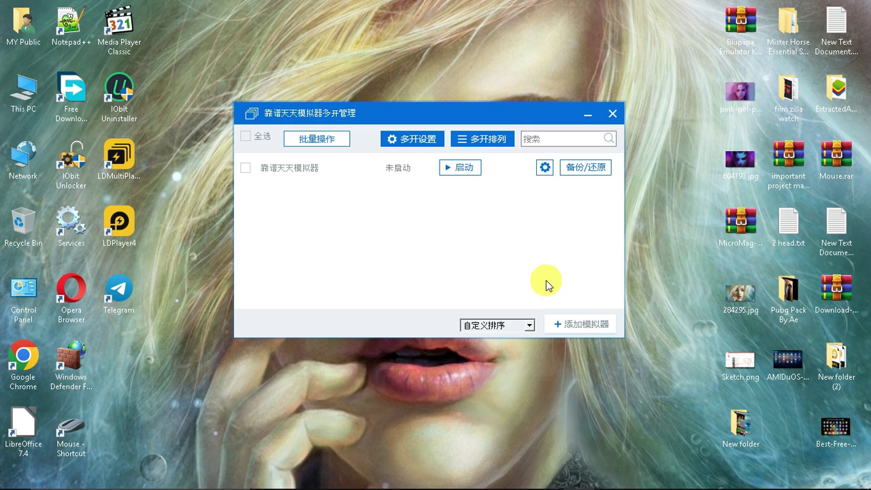
left_click(468, 168)
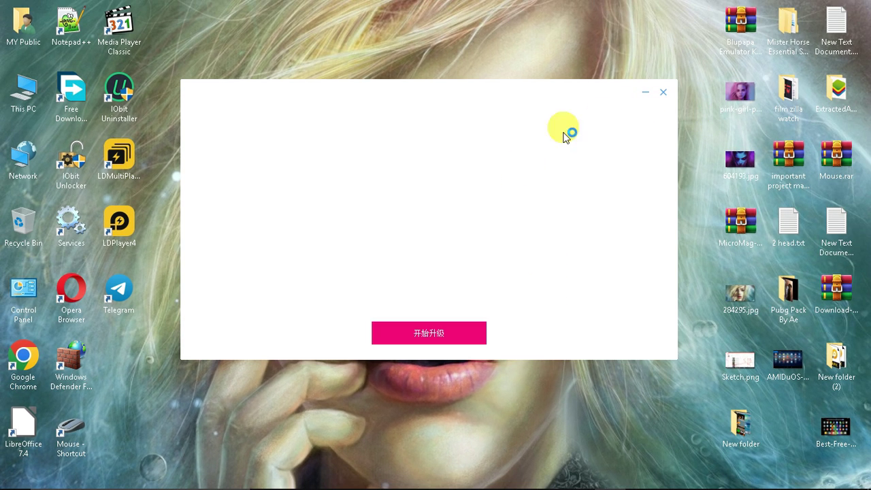
left_click(665, 92)
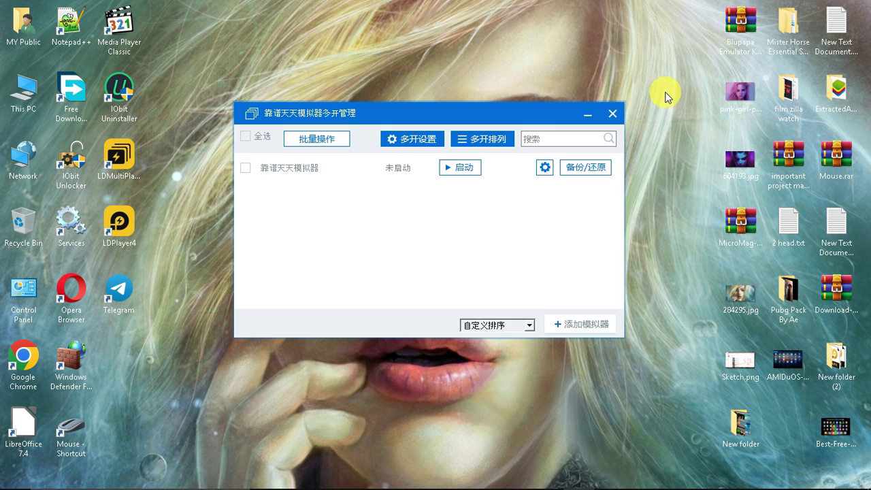
In software settings, set a custom 900 × 600 resolution and go to the advanced page.
left_click(545, 167)
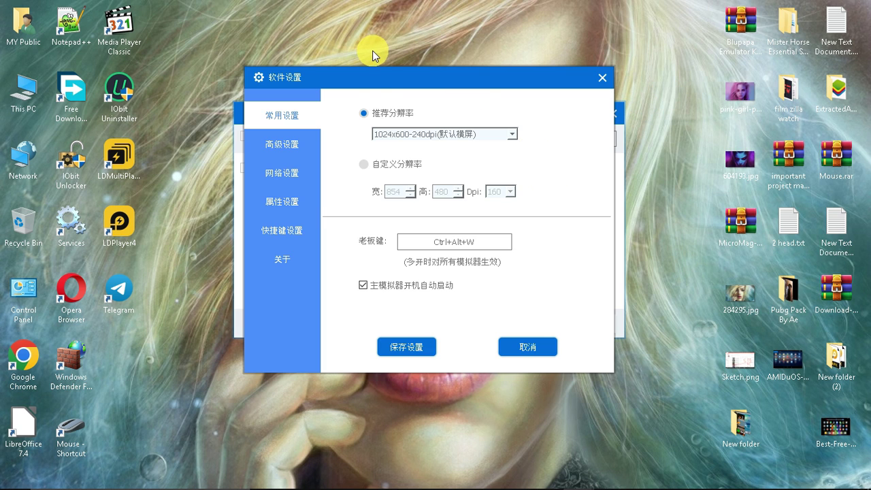
left_click_drag(365, 84, 535, 86)
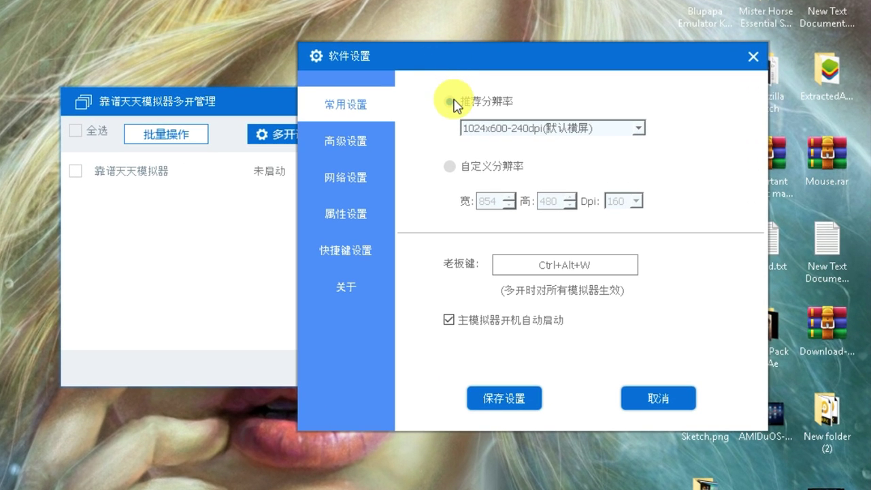
left_click(449, 166)
left_click_drag(487, 209, 447, 203)
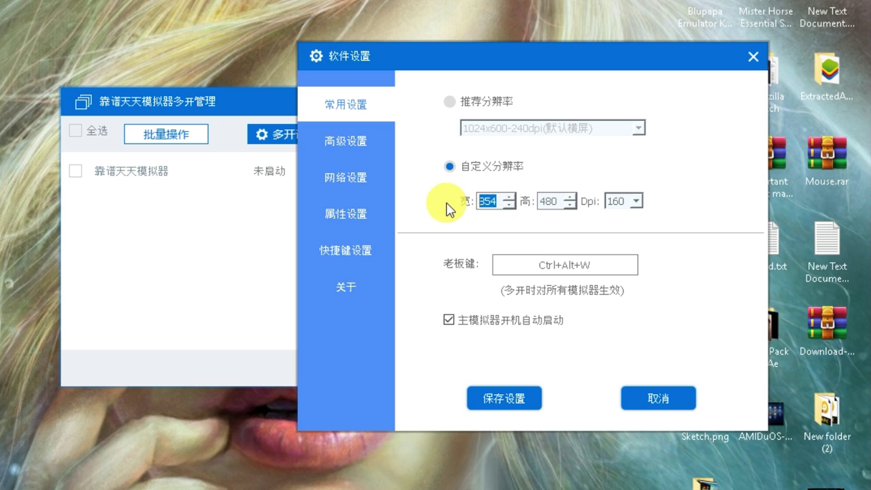
type("900")
key("Tab")
type("600")
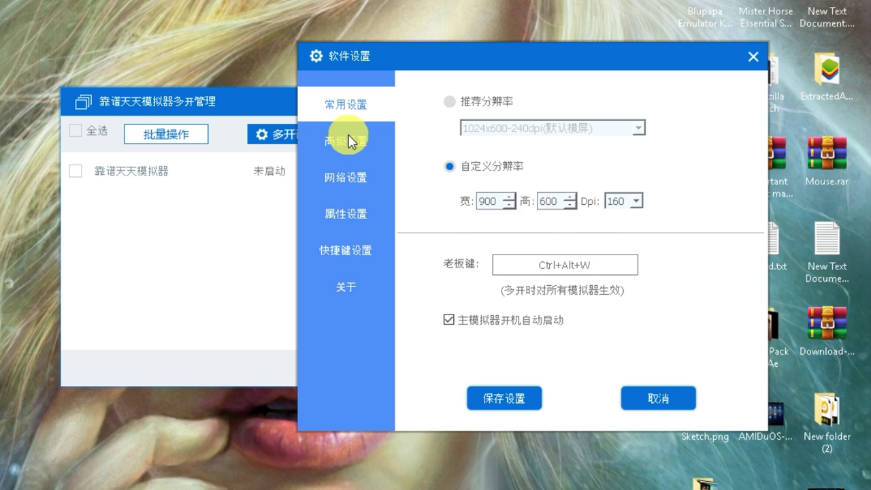
left_click(350, 152)
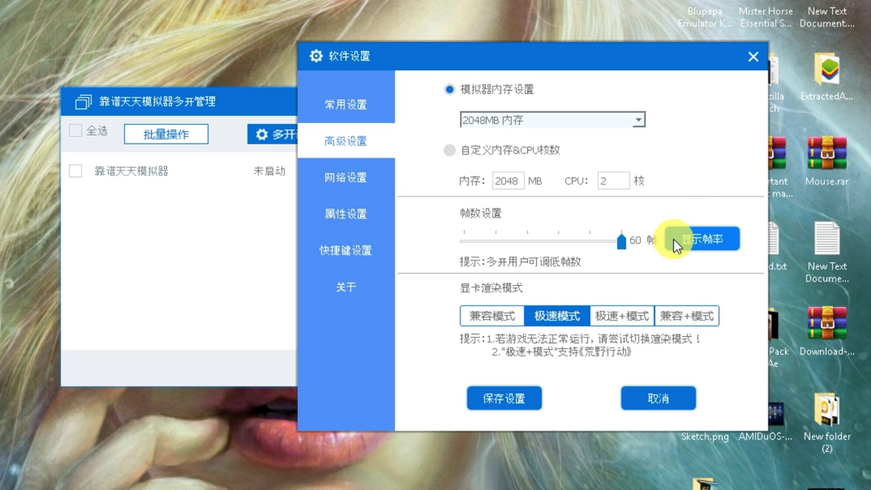
Try custom 1024 memory and 1 CPU core, then revert to the 2048MB memory preset.
left_click(450, 150)
left_click_drag(513, 190, 460, 187)
type("1024")
left_click_drag(615, 181, 579, 185)
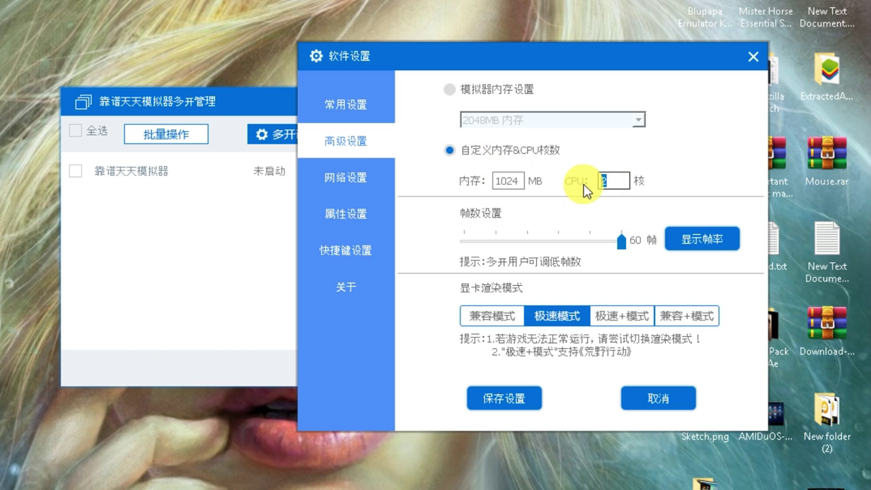
type("1")
left_click(450, 89)
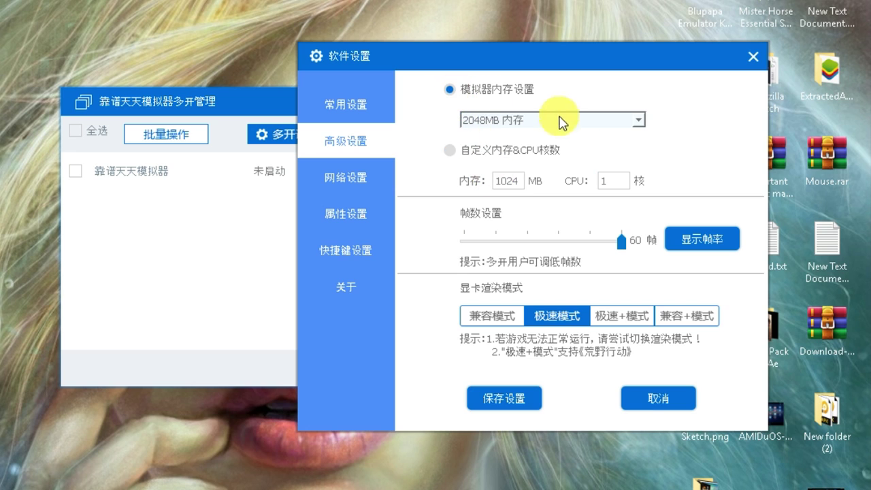
left_click(609, 120)
left_click(639, 122)
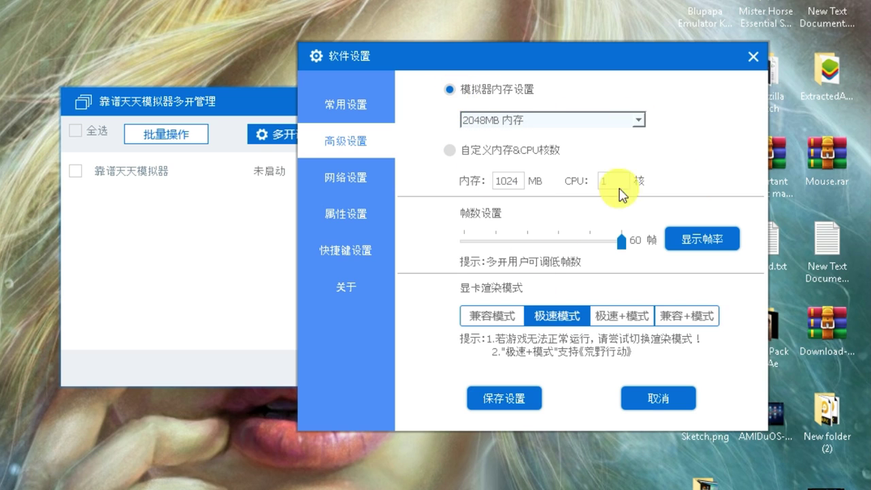
Browse network, property (keeping Galaxy S7 Edge), shortcut and about pages, then save the settings.
left_click(338, 183)
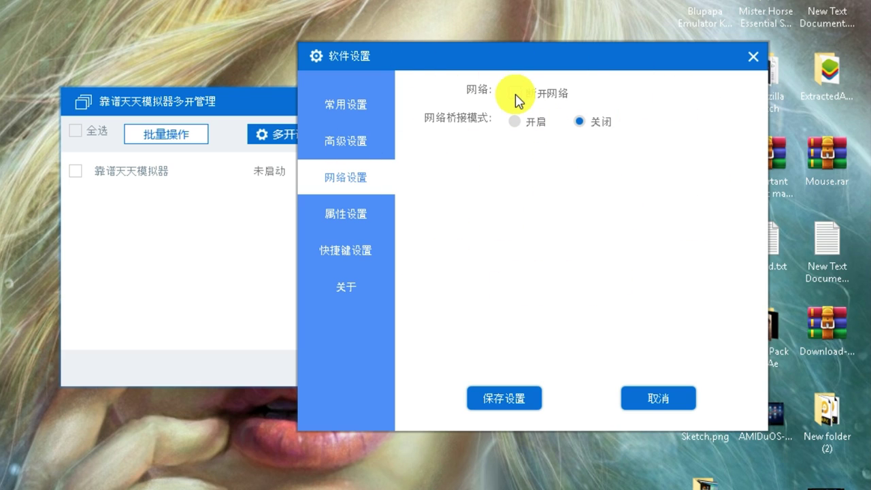
left_click(362, 225)
left_click(641, 163)
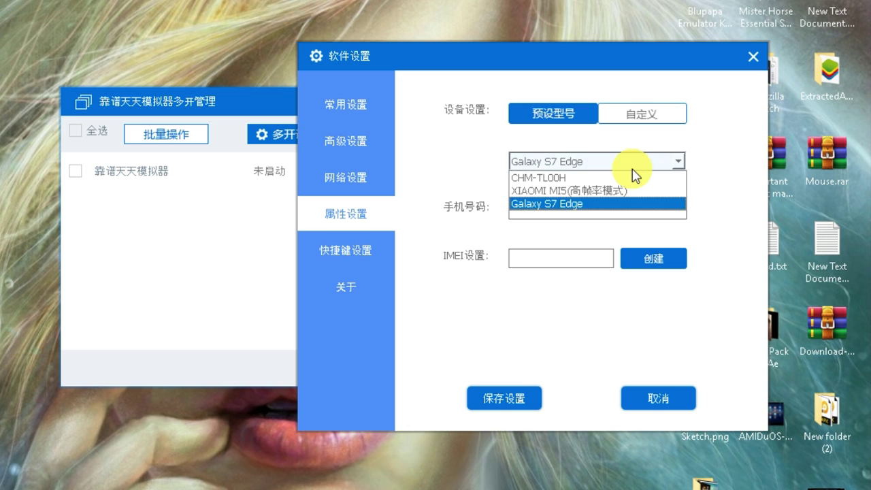
left_click(577, 203)
left_click(342, 251)
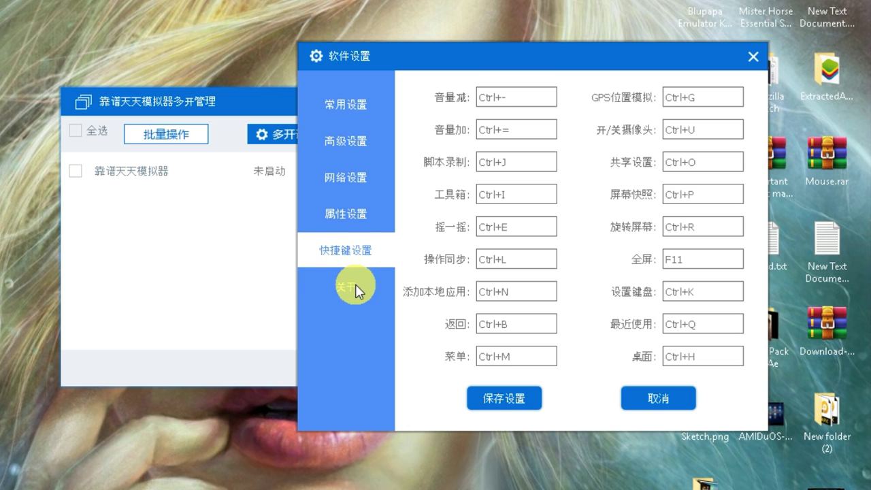
left_click(355, 284)
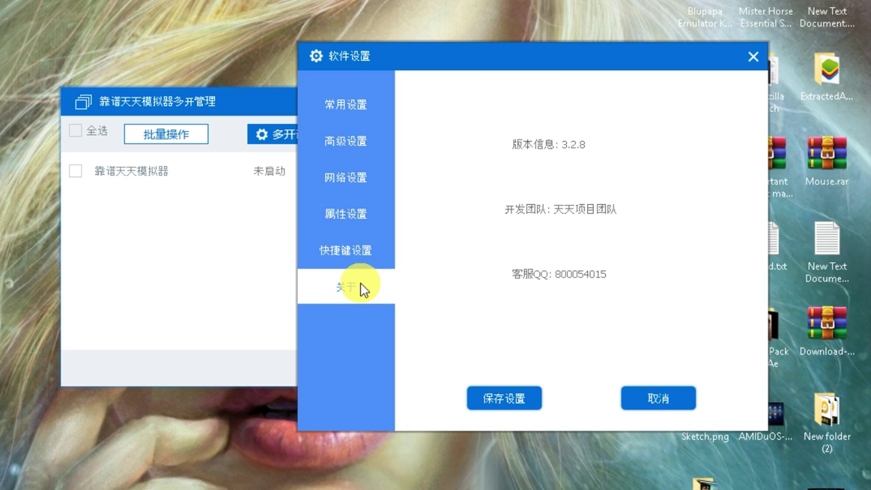
left_click(526, 395)
left_click(484, 295)
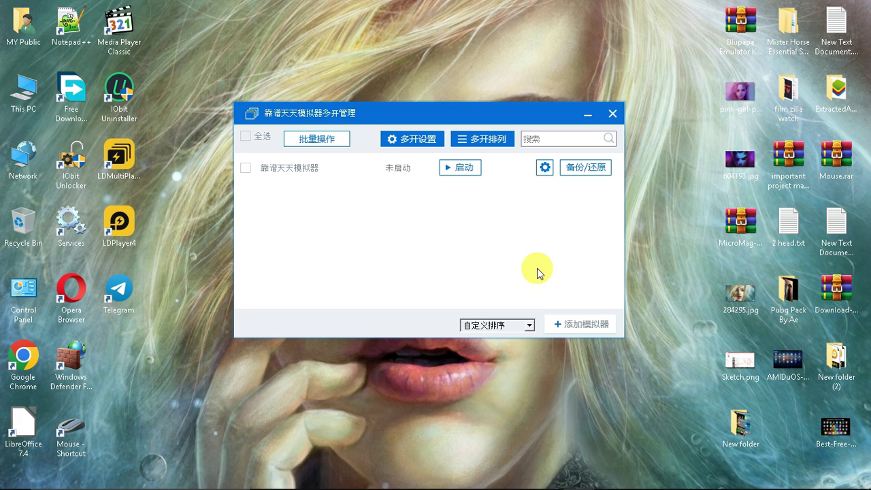
Close the manager and open the Compatibility properties of the emulator shortcut.
left_click(602, 121)
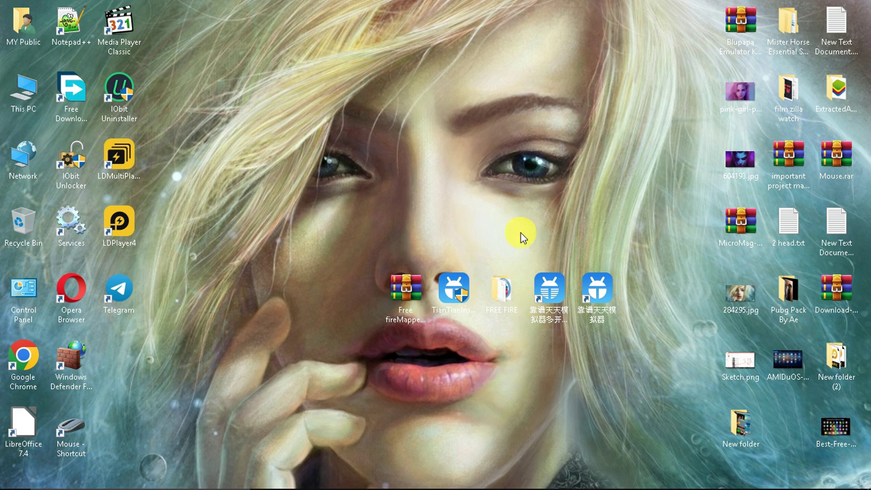
right_click(599, 300)
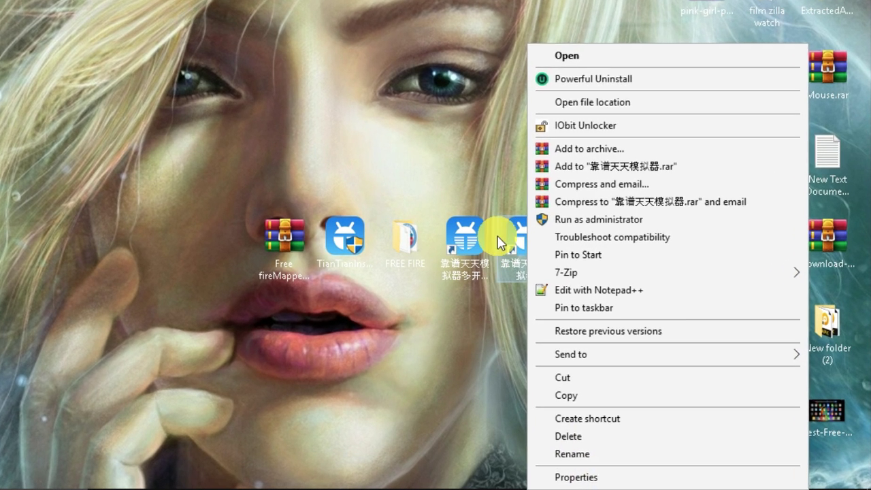
left_click(616, 313)
right_click(549, 267)
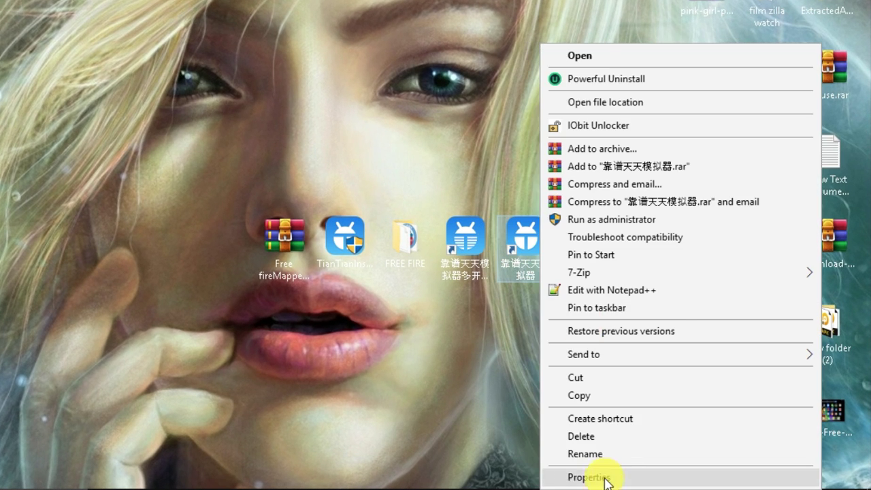
left_click(606, 478)
left_click(776, 94)
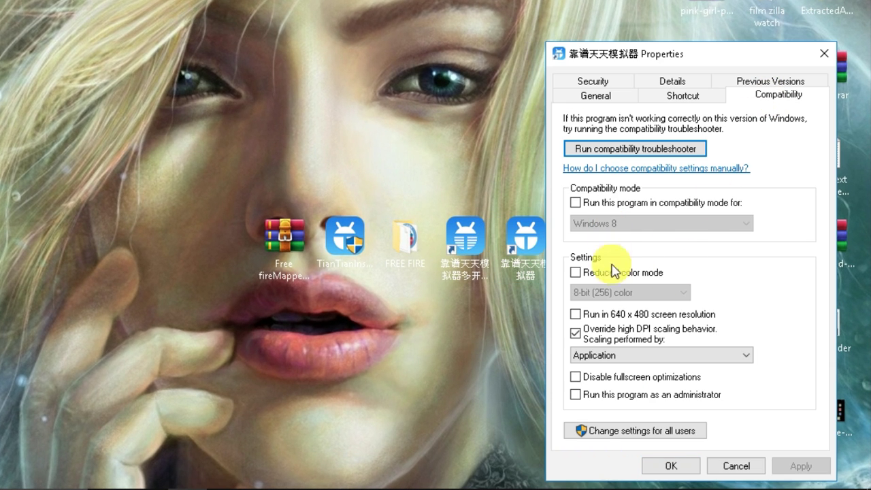
Set the high-DPI override to Application, enable Run as administrator, and apply.
left_click(606, 351)
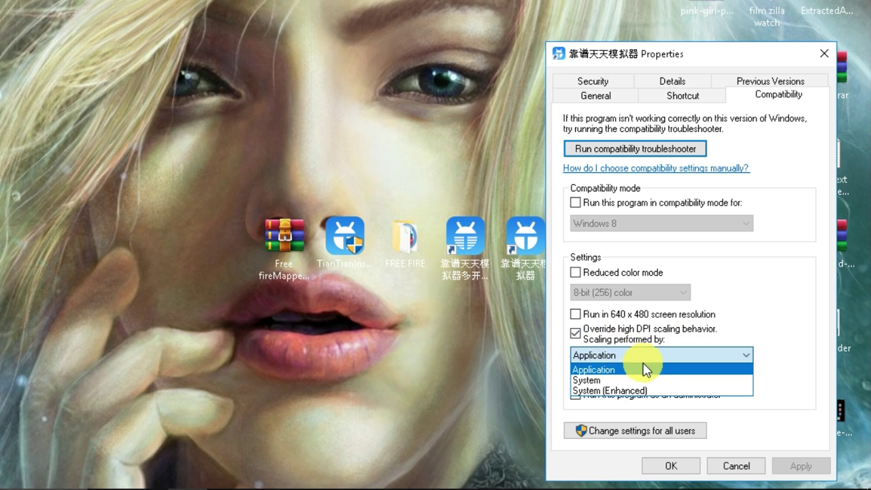
left_click(592, 366)
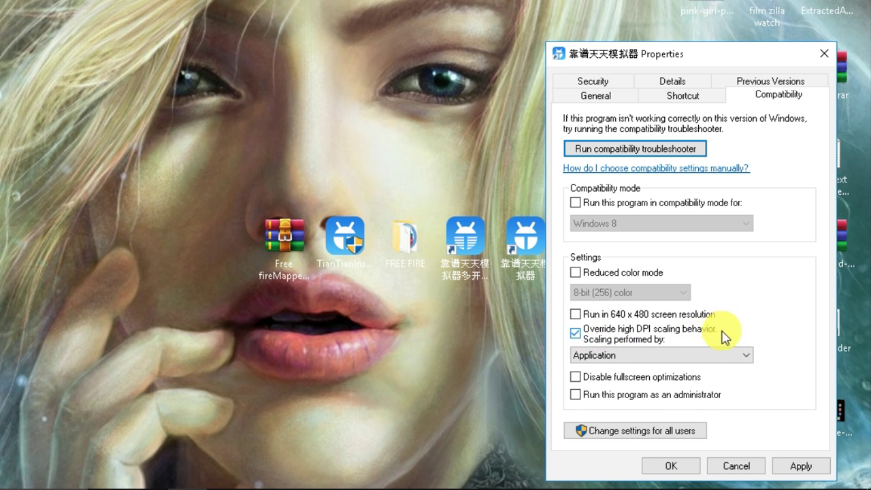
left_click(606, 356)
left_click(599, 366)
left_click(577, 395)
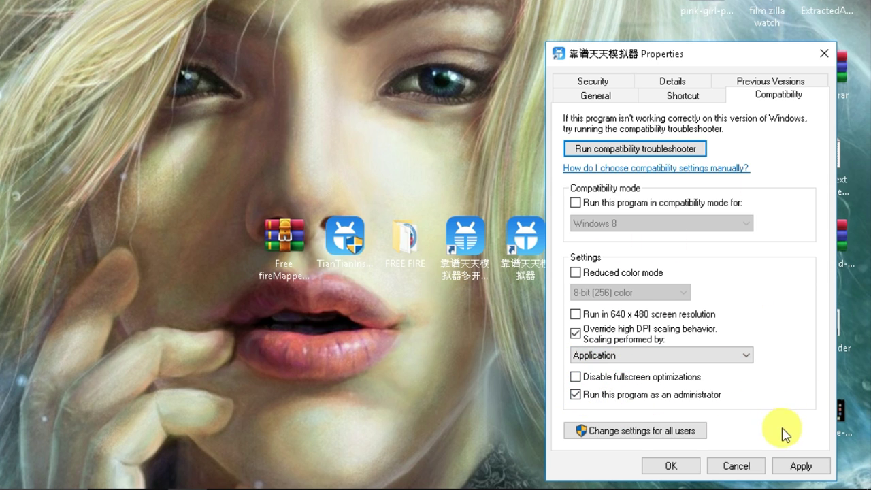
left_click(798, 468)
left_click(678, 468)
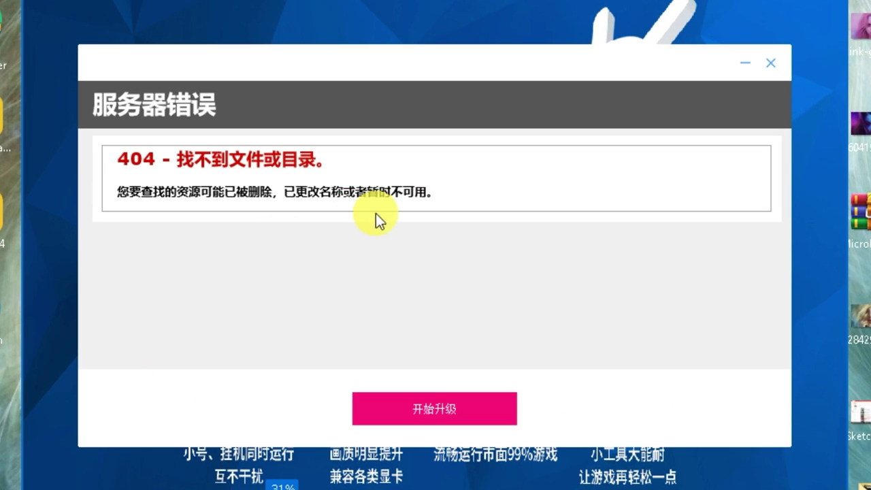
Dismiss the 404 server error popup.
left_click_drag(443, 199, 108, 203)
left_click_drag(425, 193, 507, 373)
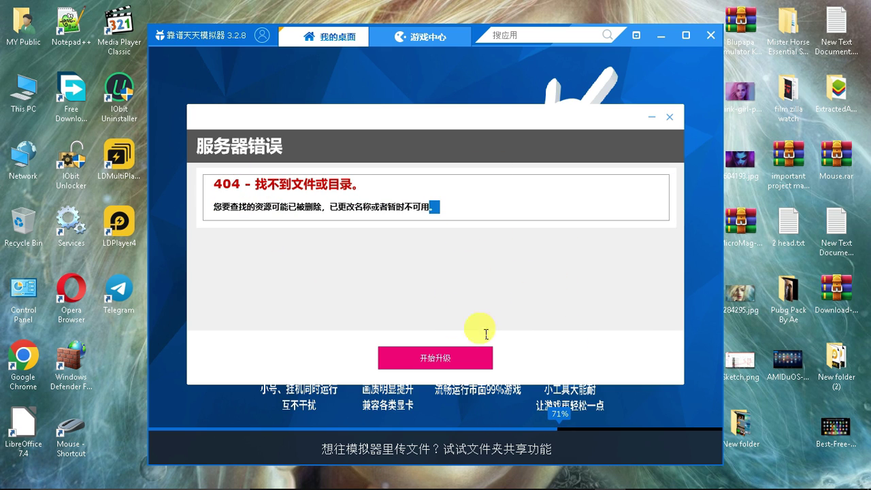
left_click(668, 123)
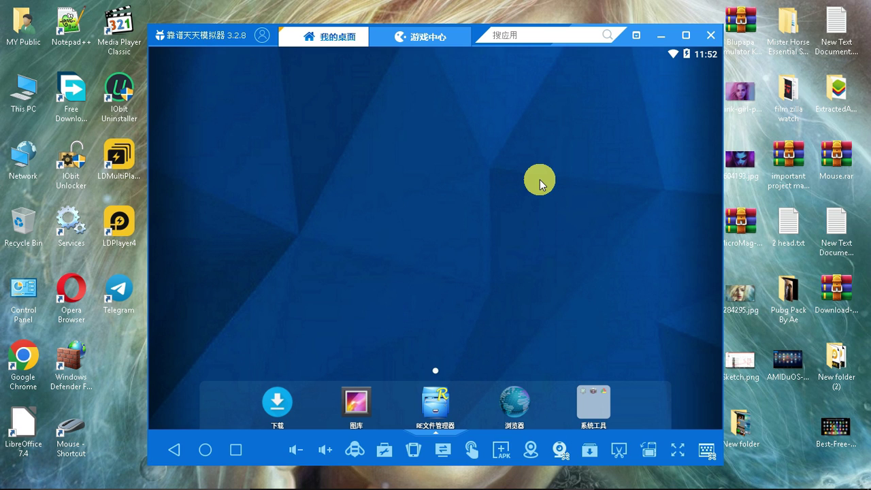
Try the volume control and rotate the screen to portrait and back to landscape.
left_click(326, 450)
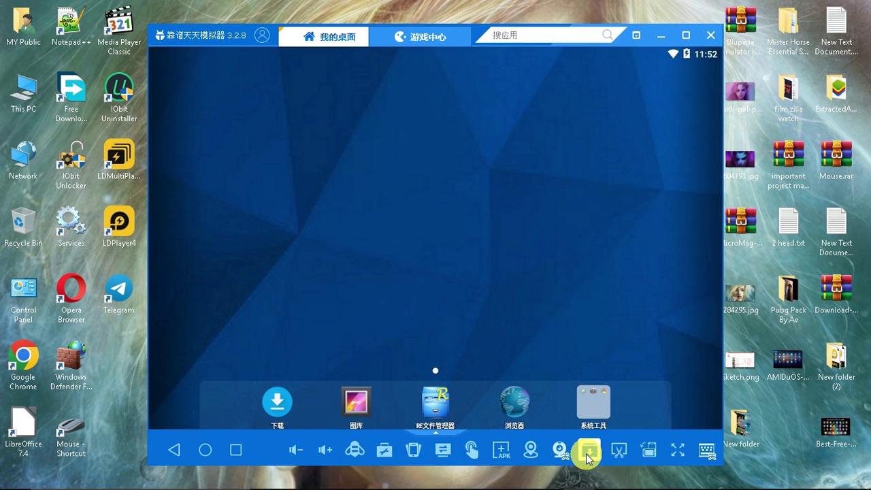
left_click(500, 446)
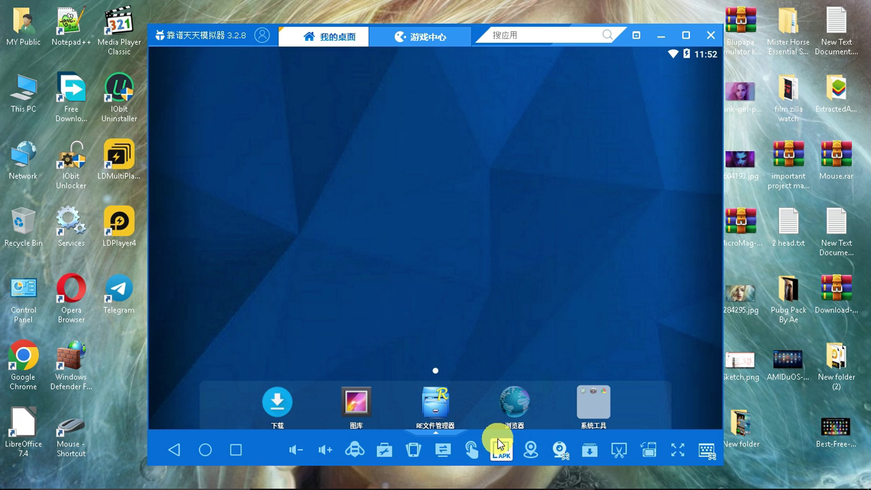
left_click(645, 453)
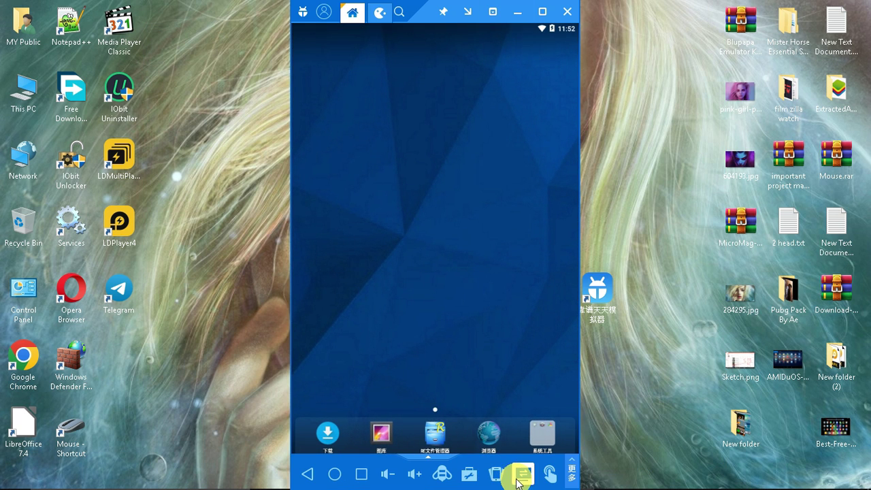
left_click(519, 477)
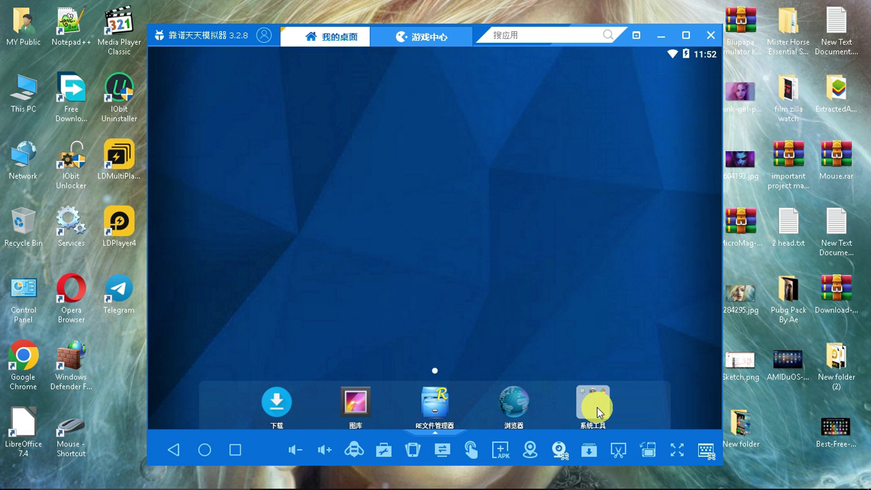
Open Android Settings from system tools and go to Language & input.
left_click(598, 408)
left_click(563, 260)
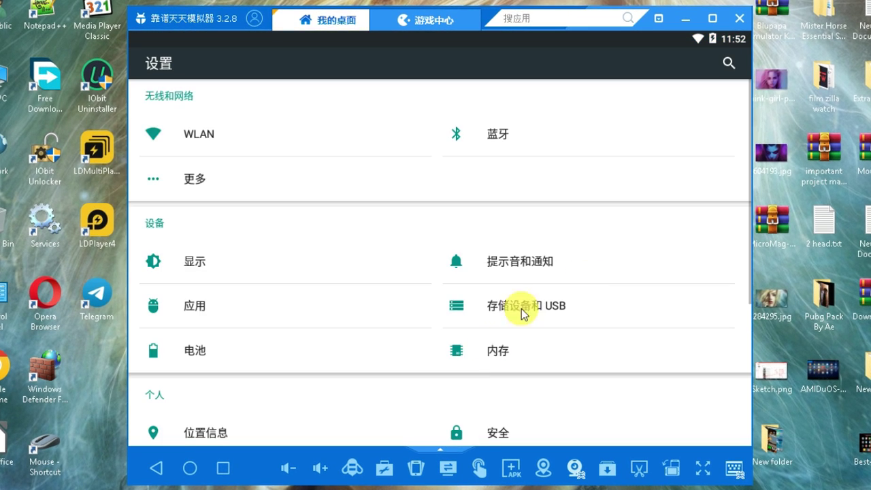
scroll(523, 313, "down", 5)
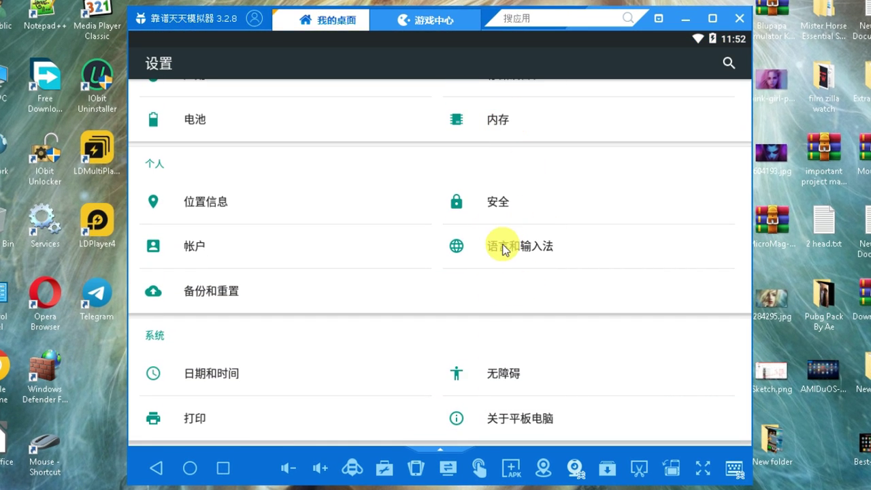
left_click(473, 247)
Choose English (United States) as the system language and return to the home screen.
left_click(224, 127)
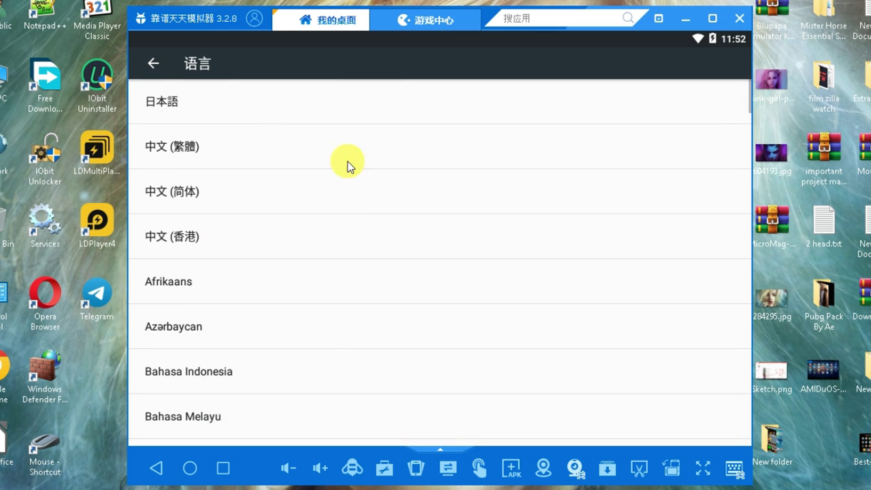
scroll(348, 167, "down", 10)
left_click(271, 236)
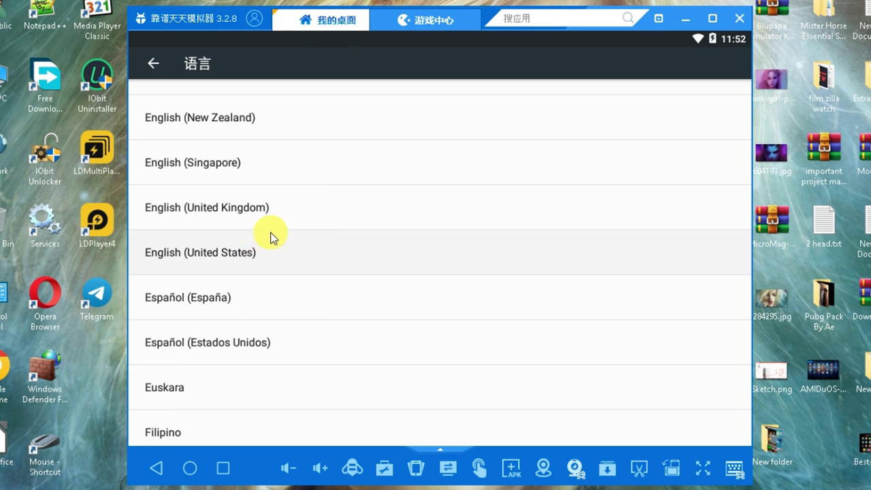
left_click(165, 63)
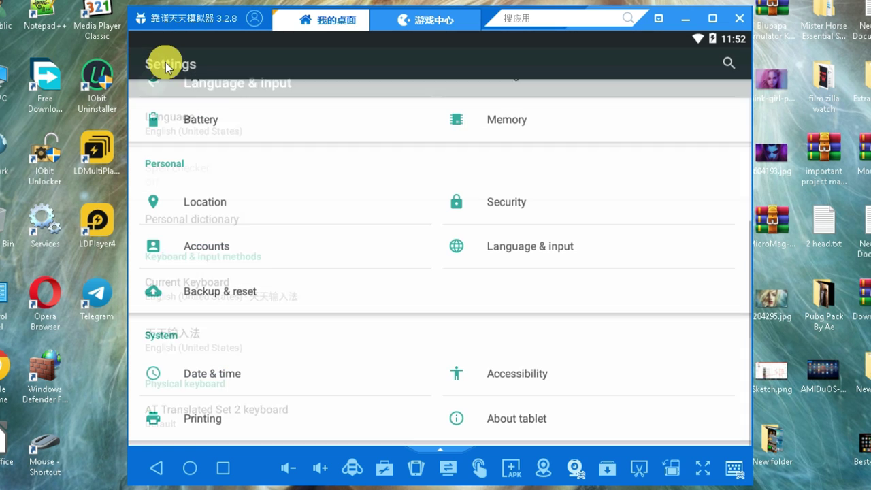
left_click(227, 469)
left_click(642, 284)
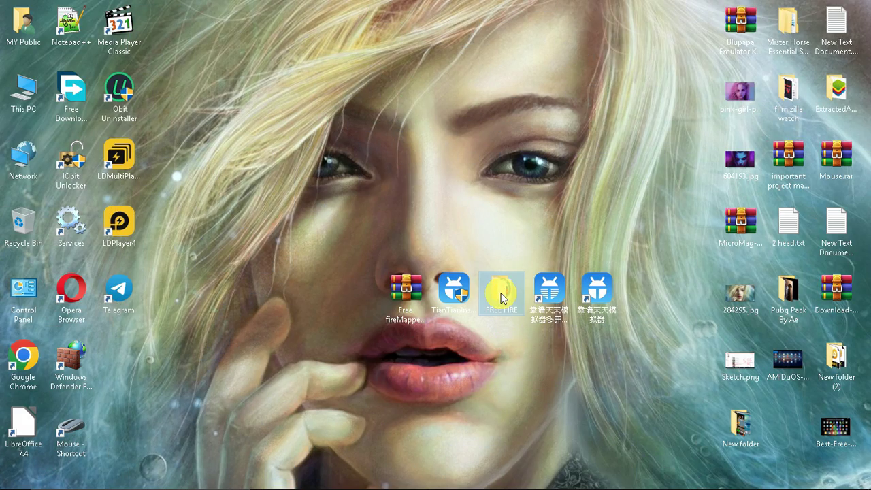
Cut the FREE FIRE folder and open the emulator's shared folder on the PC.
right_click(502, 297)
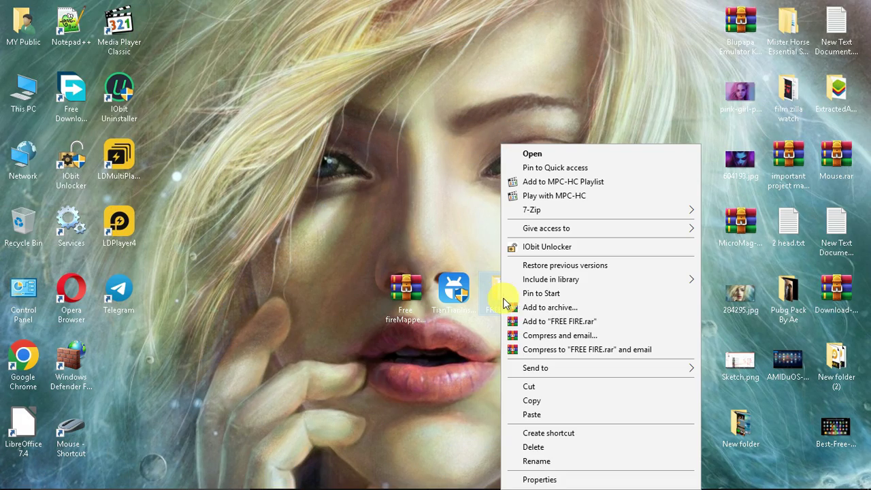
left_click(550, 388)
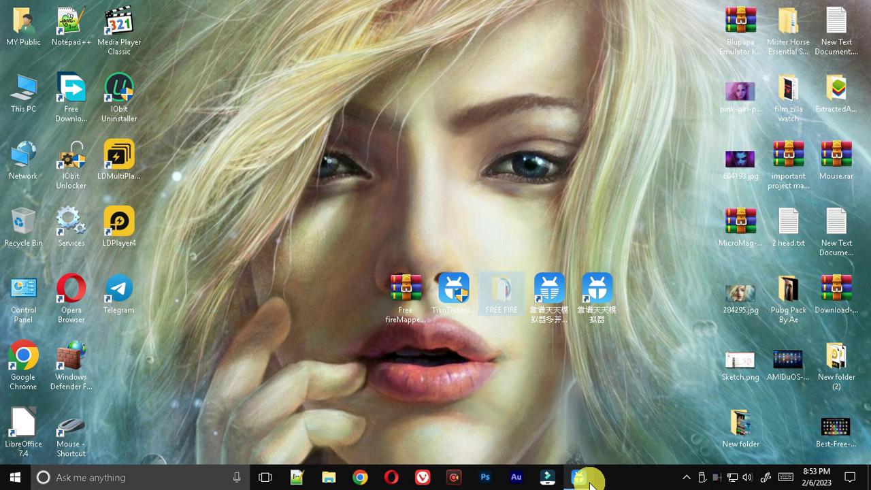
left_click(582, 478)
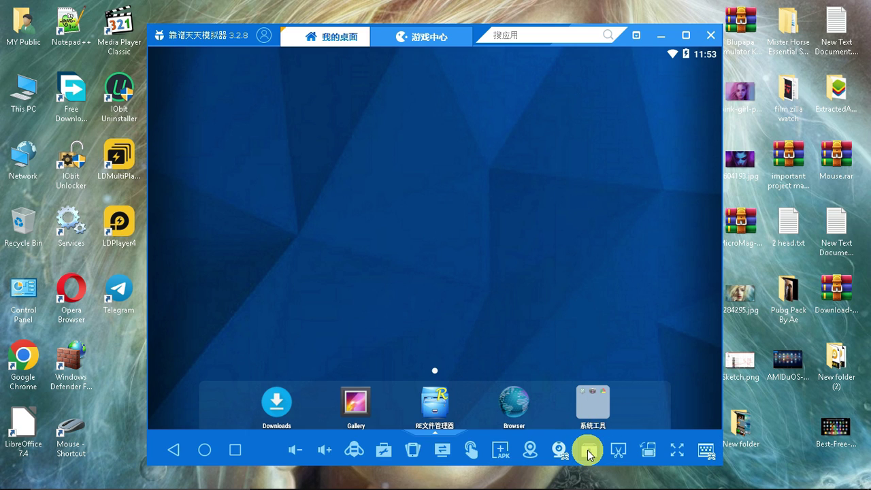
left_click(588, 451)
left_click(555, 320)
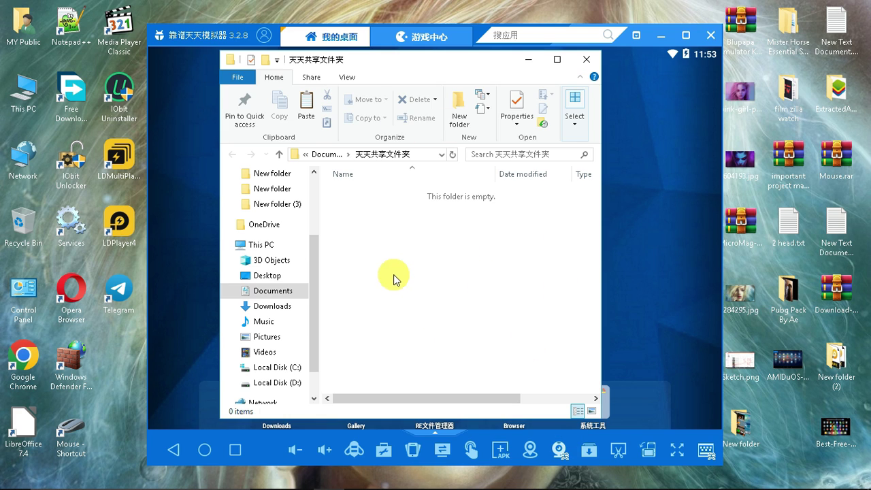
Paste FREE FIRE into 天天共享文件夹, check its files, and close Explorer.
right_click(418, 239)
left_click(449, 326)
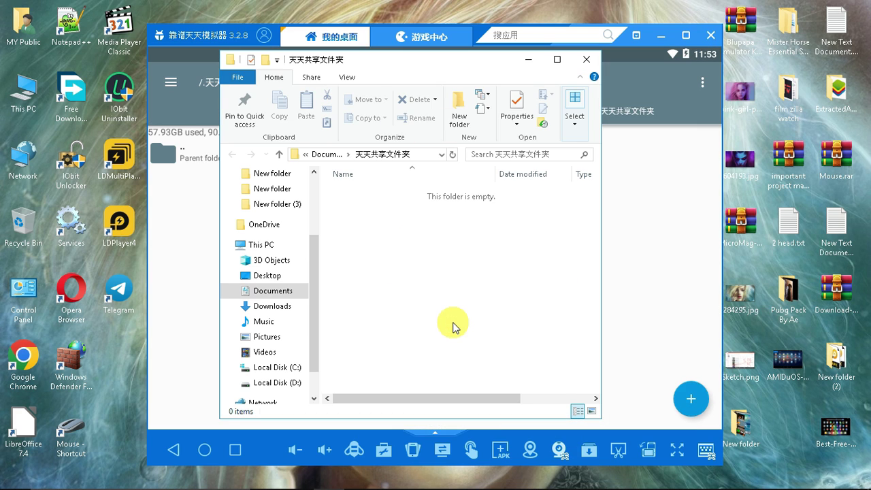
double_click(413, 198)
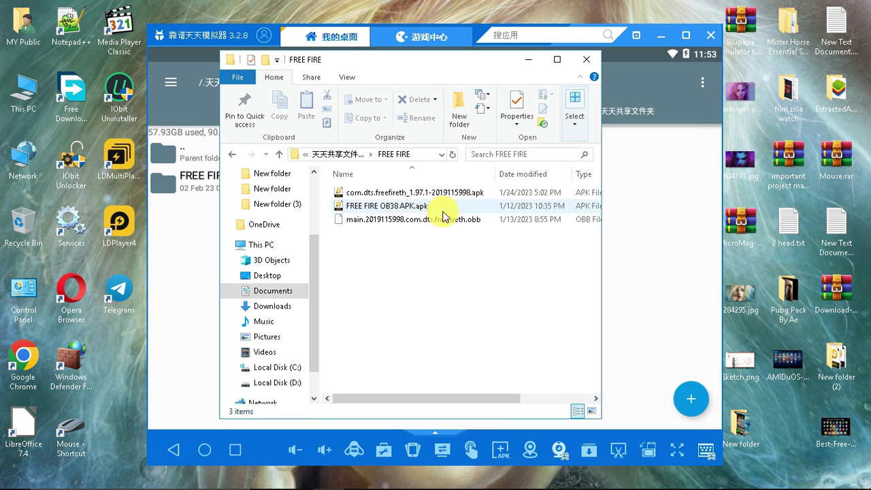
left_click(579, 61)
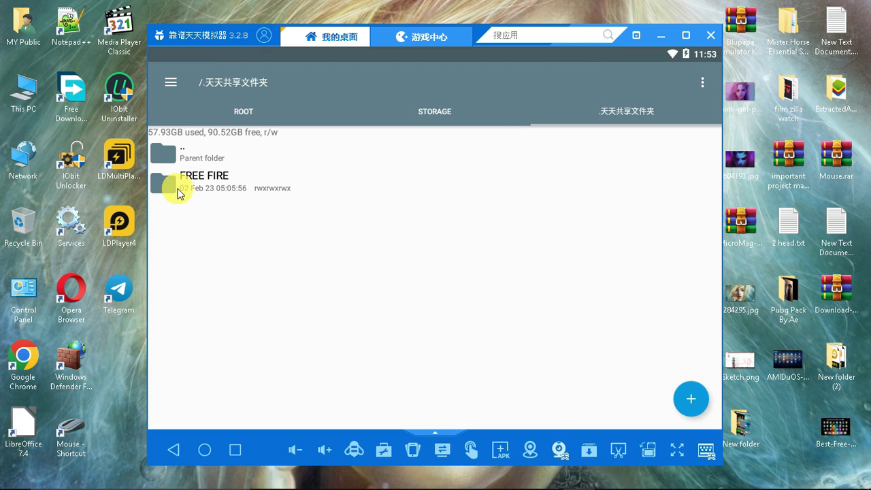
Install the com.dts.freefireth APK from the FREE FIRE folder, launch it, then close the failed app from Recents.
left_click(291, 196)
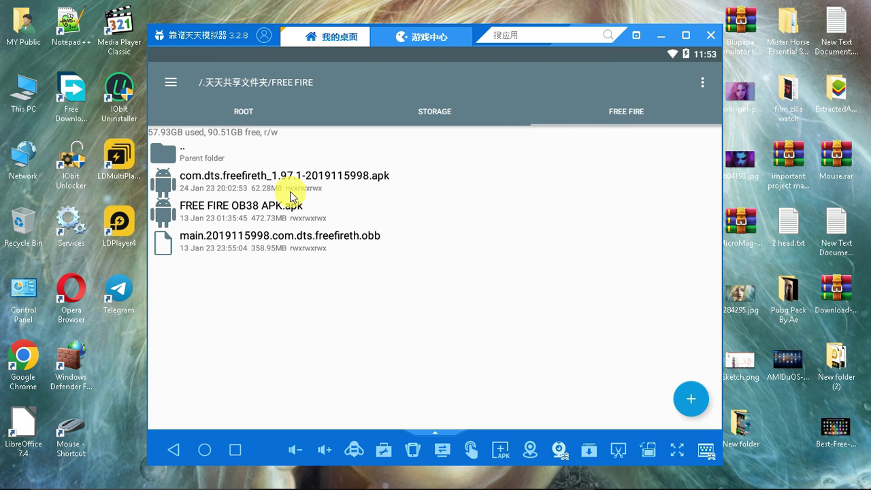
left_click(306, 184)
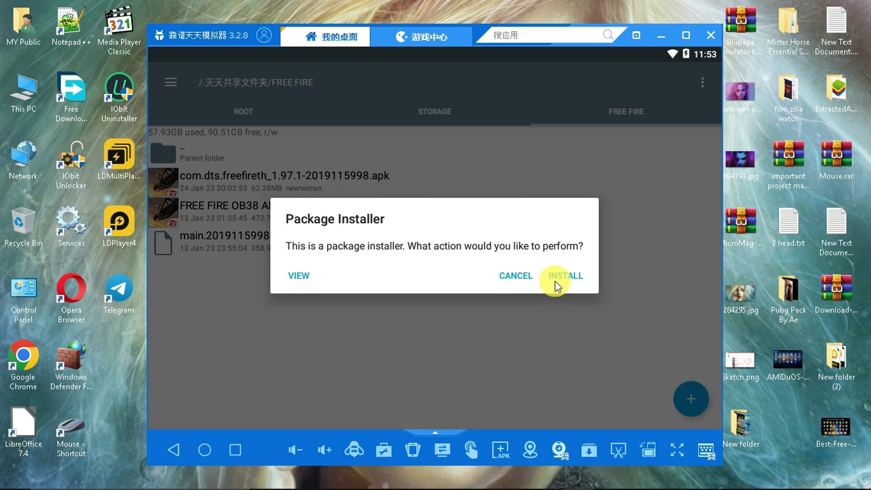
left_click(564, 277)
left_click(584, 413)
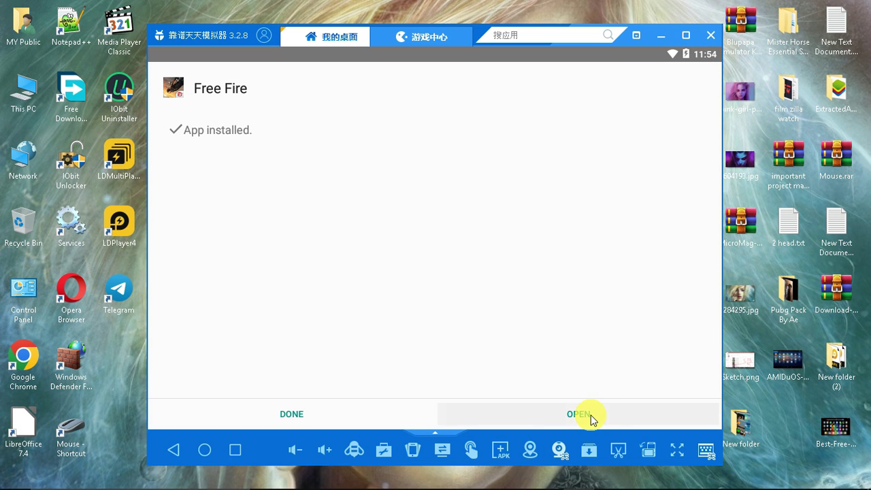
left_click(591, 416)
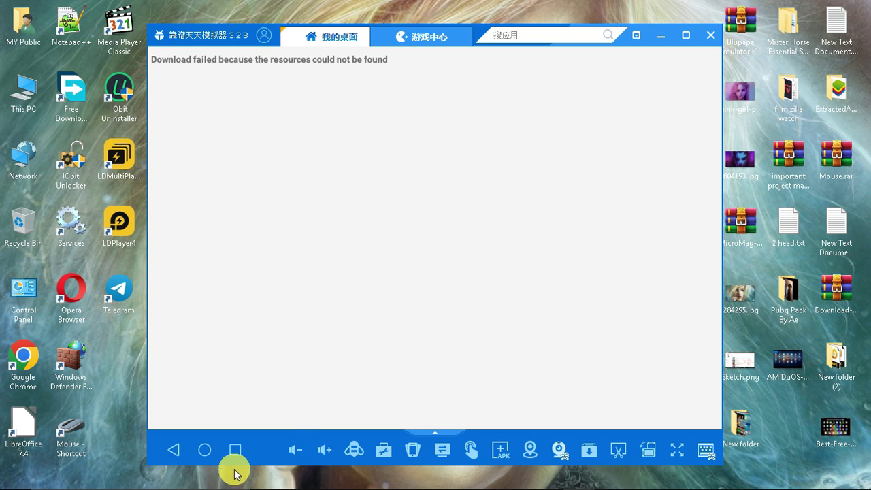
left_click(236, 451)
left_click_drag(433, 291, 716, 311)
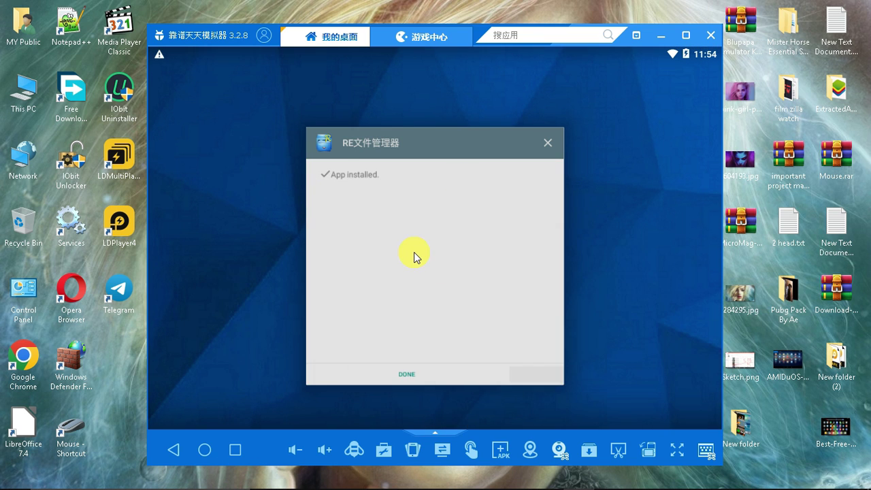
Copy the main OBB file from FREE FIRE into Android/obb/com.dts.freefireth.
left_click(414, 253)
left_click(289, 244)
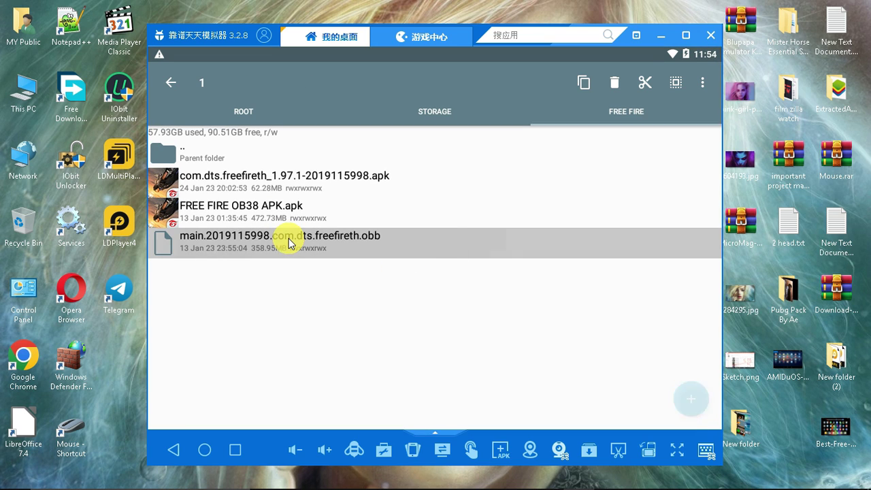
left_click(587, 83)
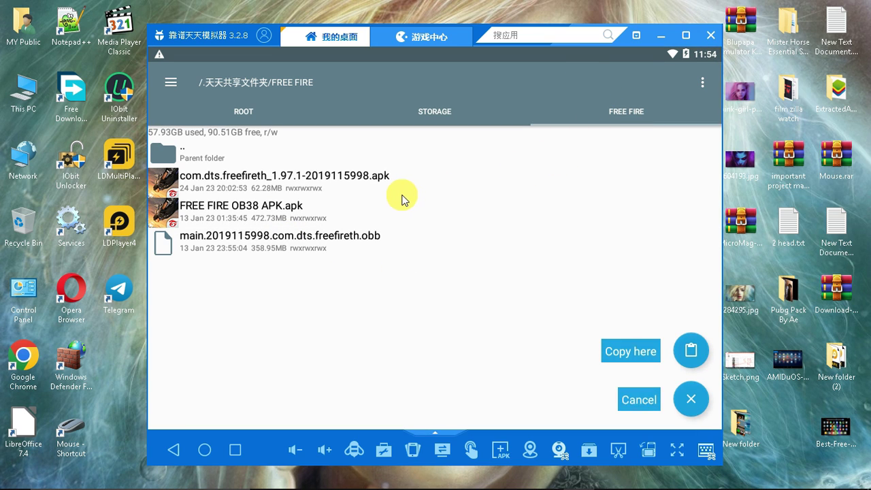
left_click(421, 119)
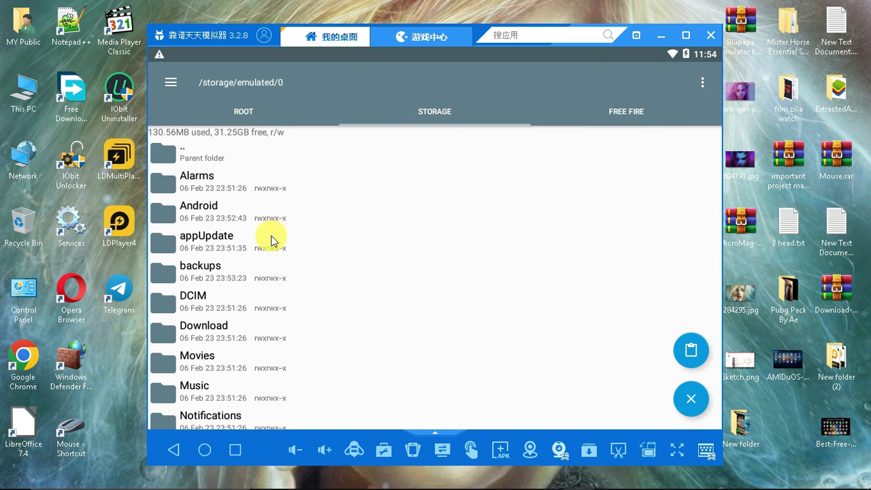
left_click(269, 217)
left_click(275, 219)
left_click(236, 213)
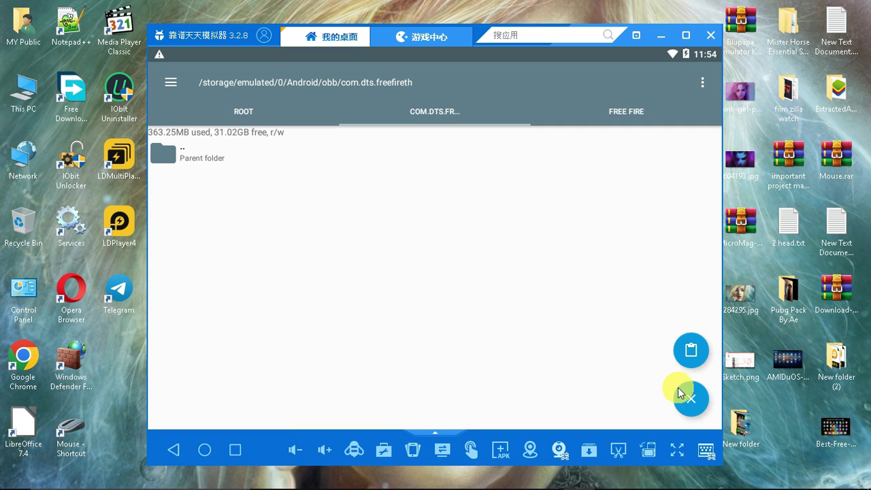
left_click(690, 352)
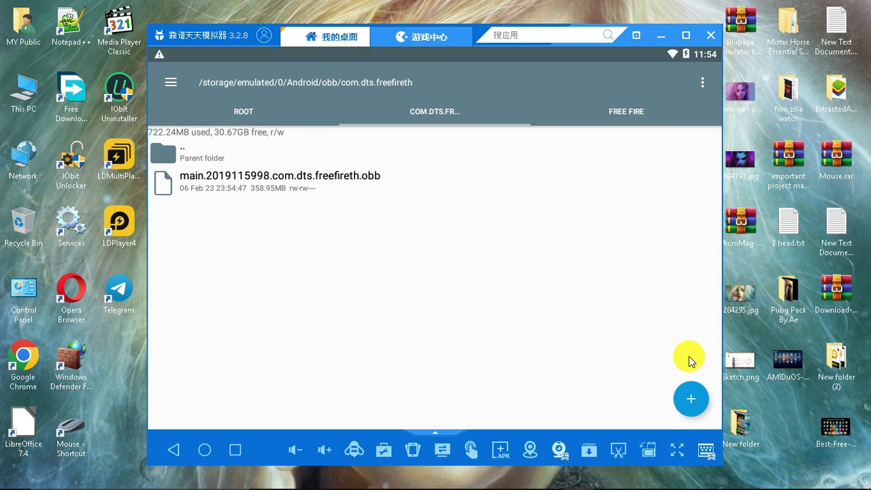
Close the file manager from Recents and start quitting the emulator.
left_click(236, 450)
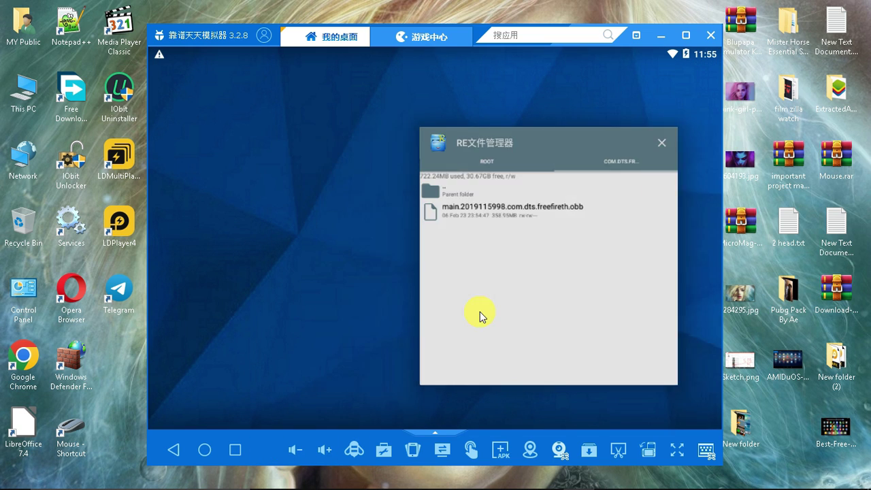
left_click_drag(479, 317, 735, 293)
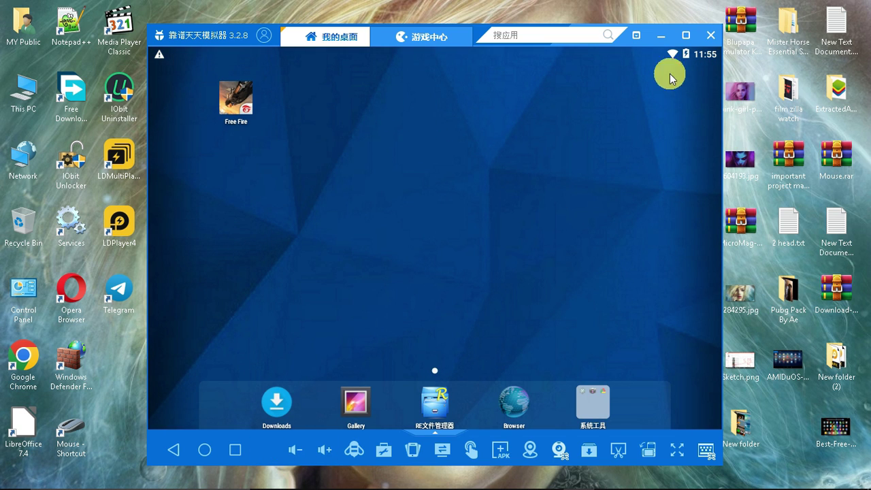
left_click(710, 38)
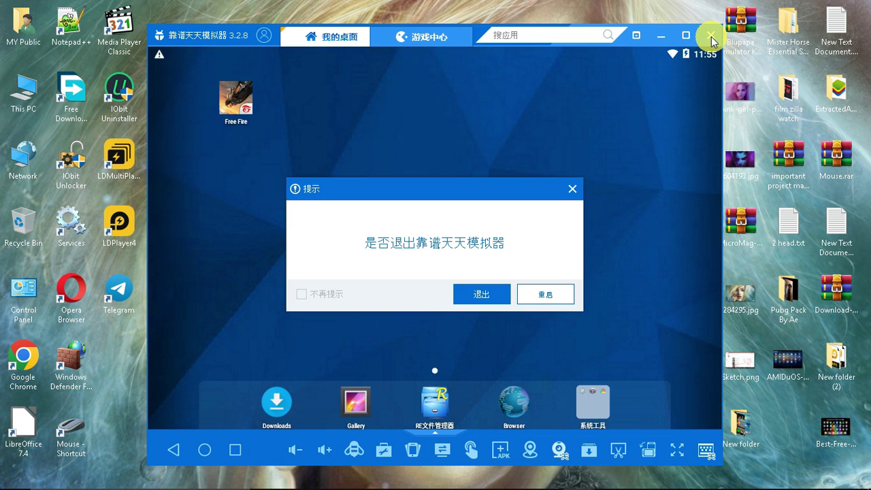
Quit the emulator, then extract the Free fireMapper archive here, entering its password.
left_click(484, 289)
right_click(625, 484)
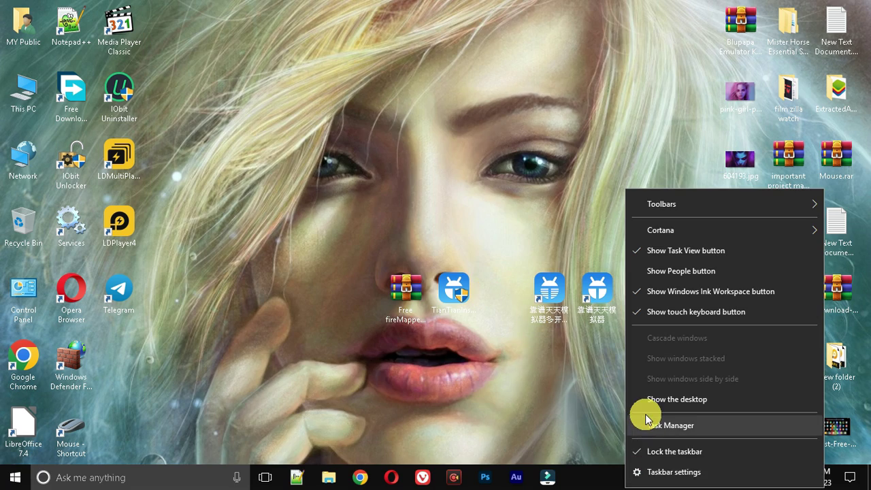
right_click(396, 288)
left_click(443, 239)
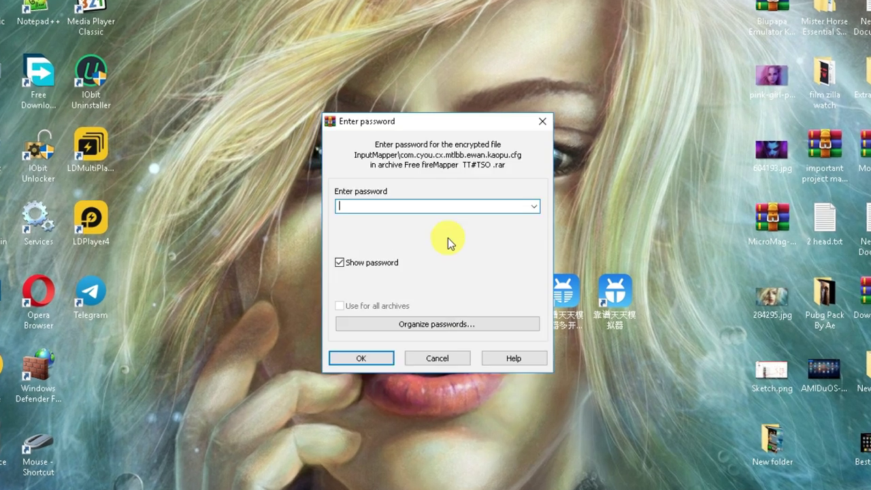
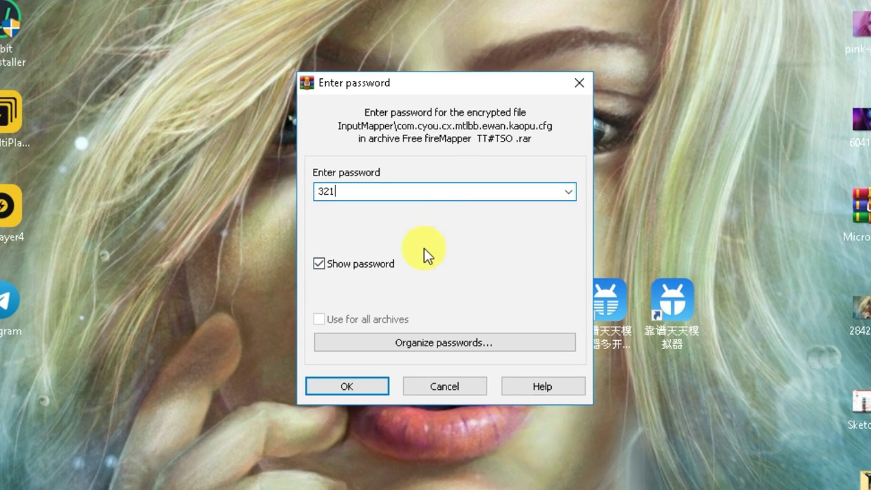
left_click(366, 381)
Refresh the desktop and copy the extracted InputMapper folder.
right_click(64, 356)
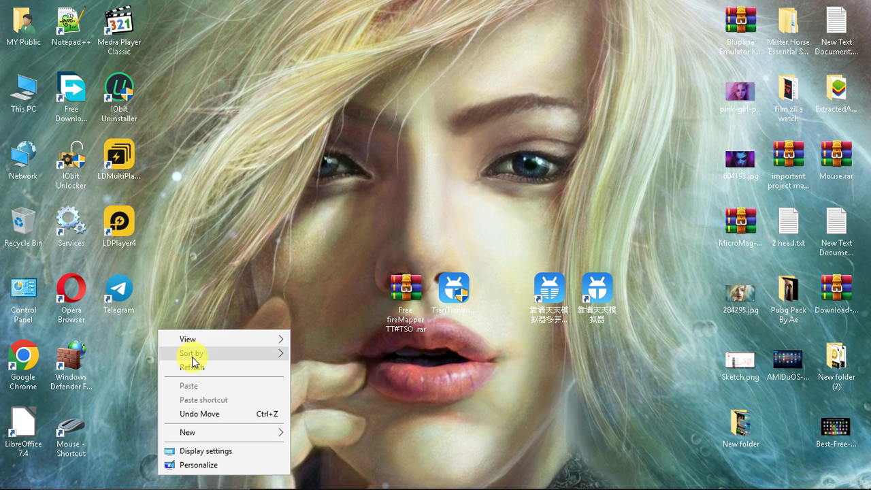
left_click(192, 367)
left_click_drag(120, 358, 510, 301)
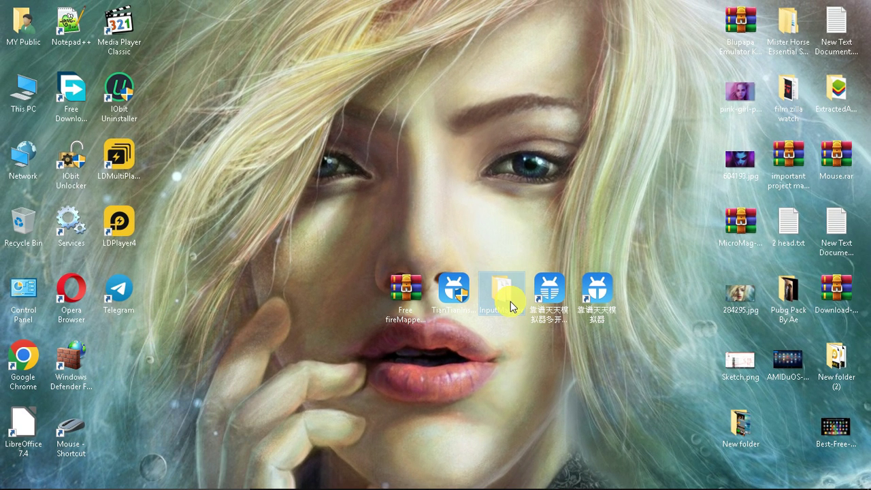
right_click(510, 301)
key("Escape")
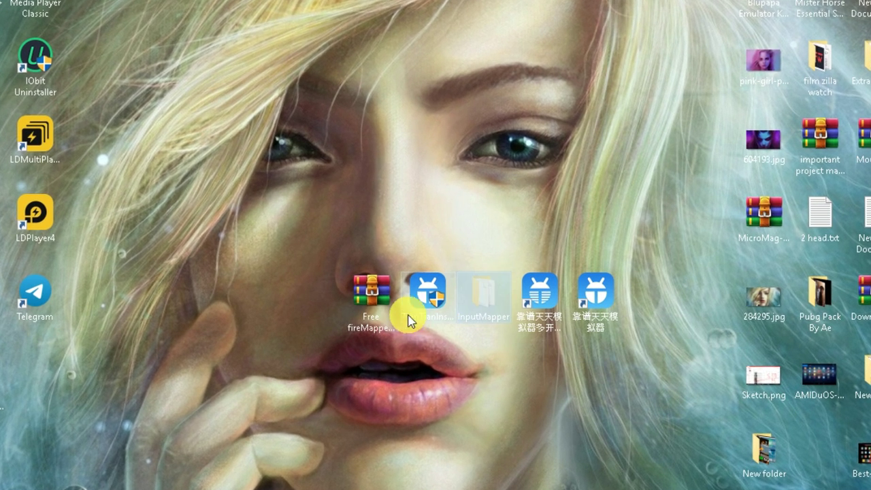
left_click(450, 284)
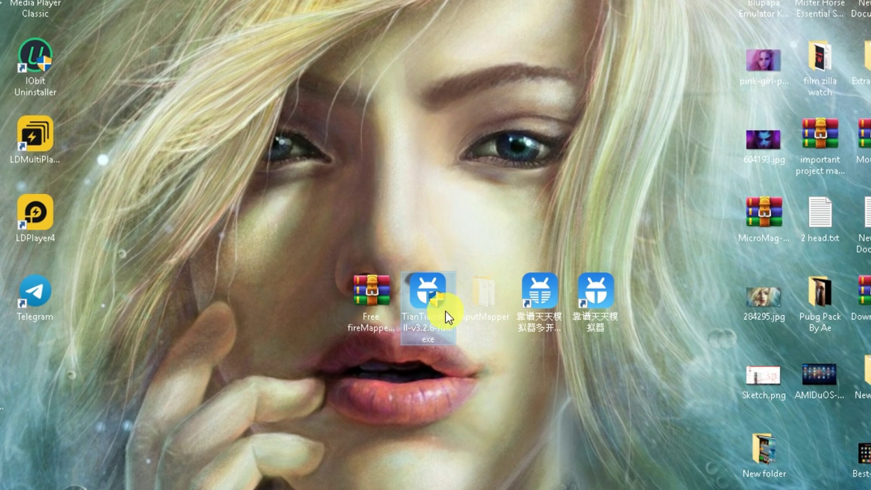
Go to the emulator's installation folder and into UserData\TianTian.
left_click(598, 291)
right_click(610, 306)
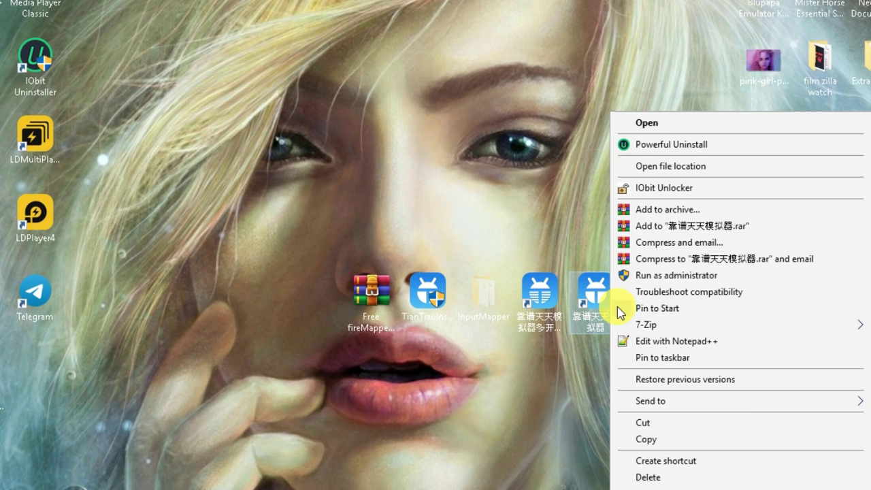
left_click(674, 166)
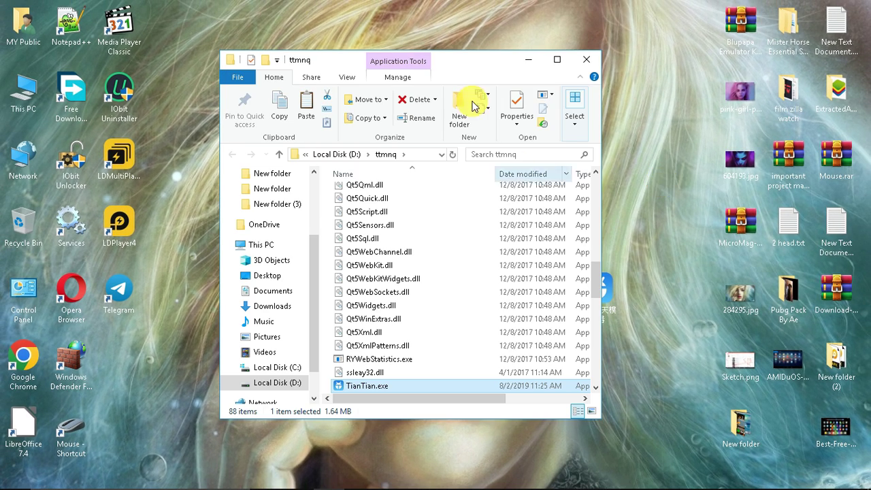
double_click(477, 60)
left_click_drag(865, 286, 863, 116)
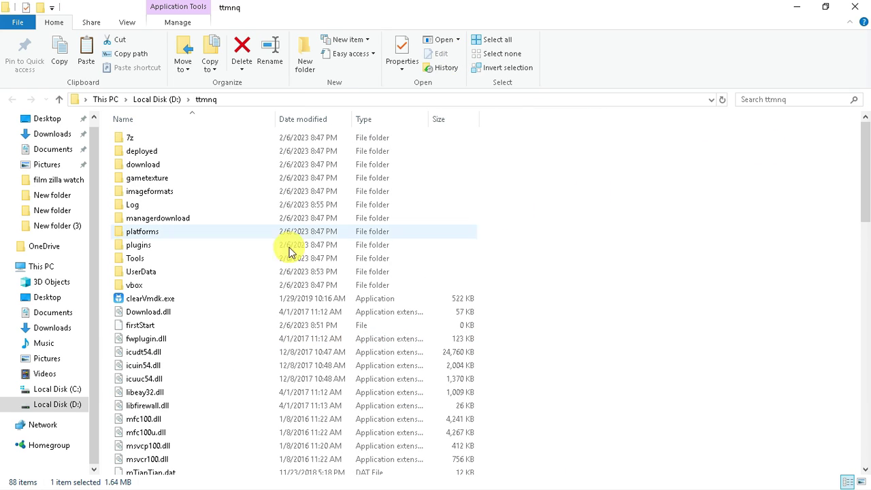
double_click(134, 274)
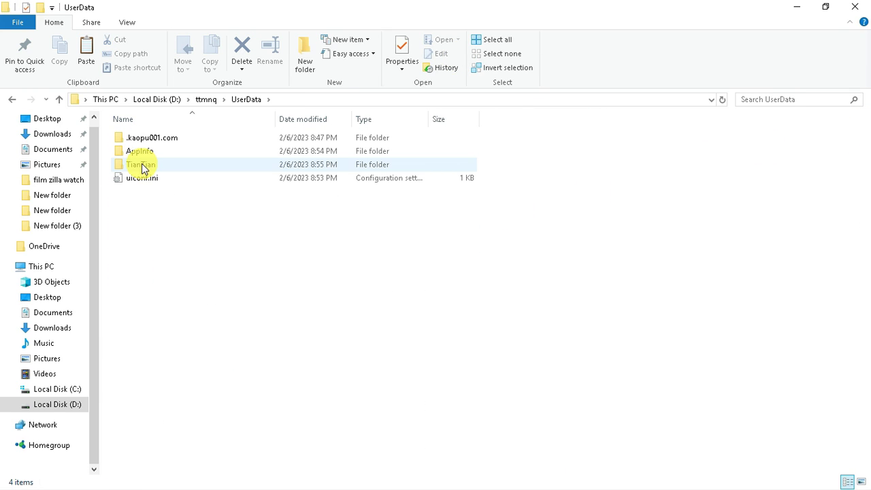
double_click(156, 170)
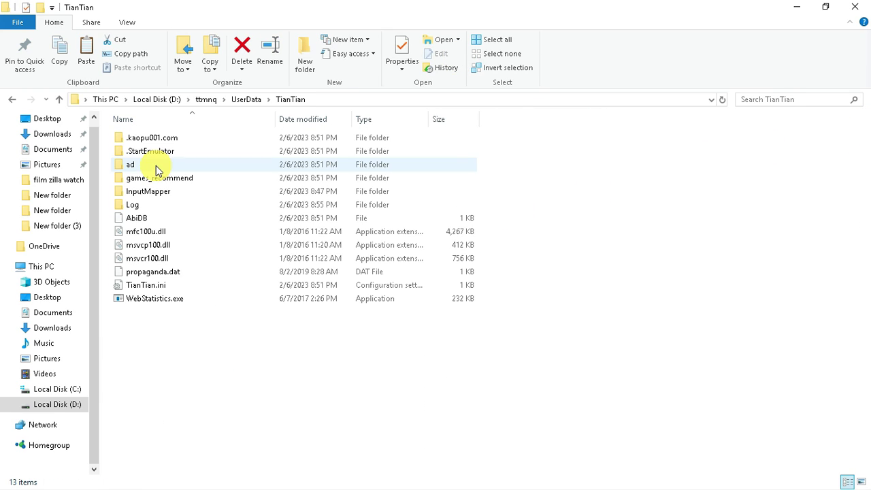
Paste InputMapper into TianTian, replacing the existing files, and return to the desktop.
left_click(128, 193)
left_click(336, 424)
right_click(350, 422)
left_click(395, 326)
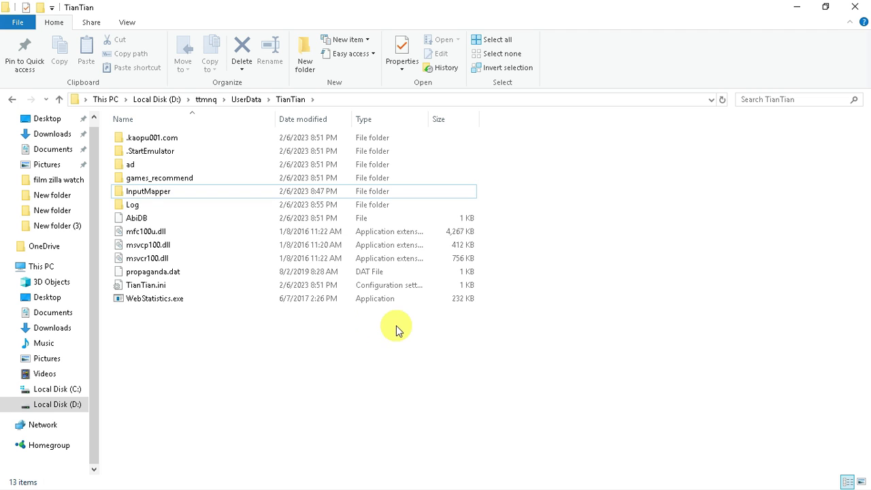
left_click(430, 148)
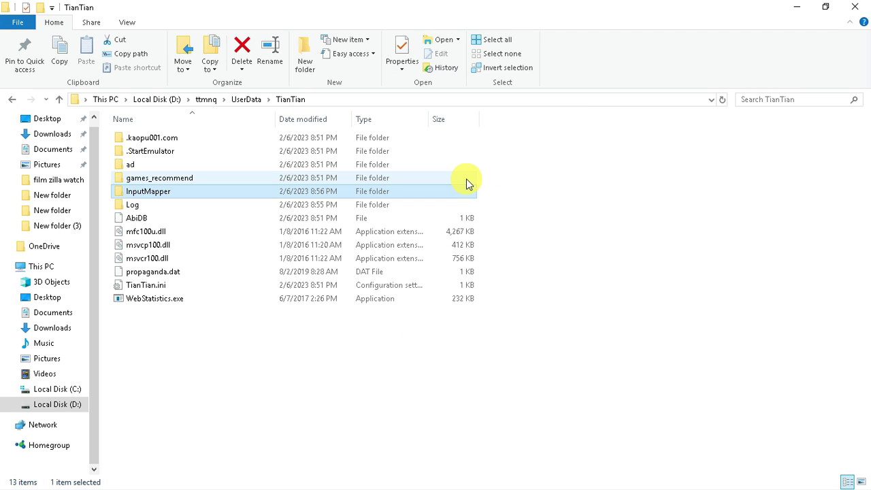
key("super+d")
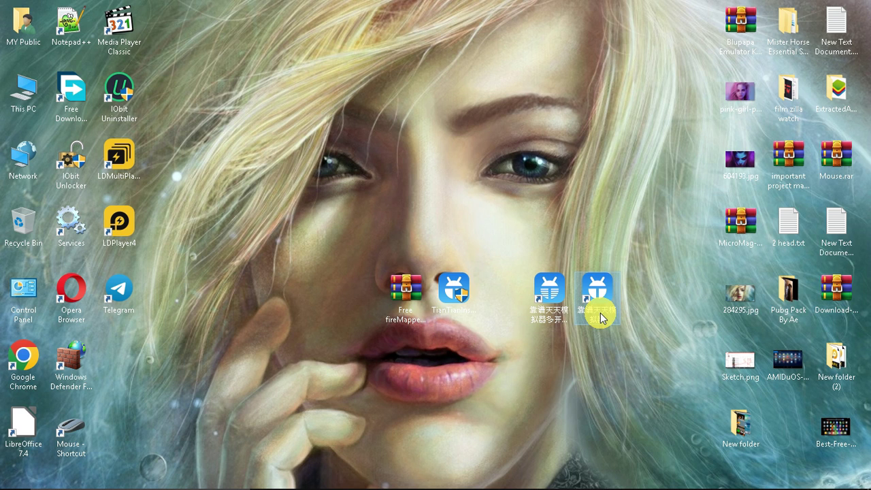
Launch the 靠谱天天模拟器 emulator and start Free Fire from its home screen.
double_click(588, 273)
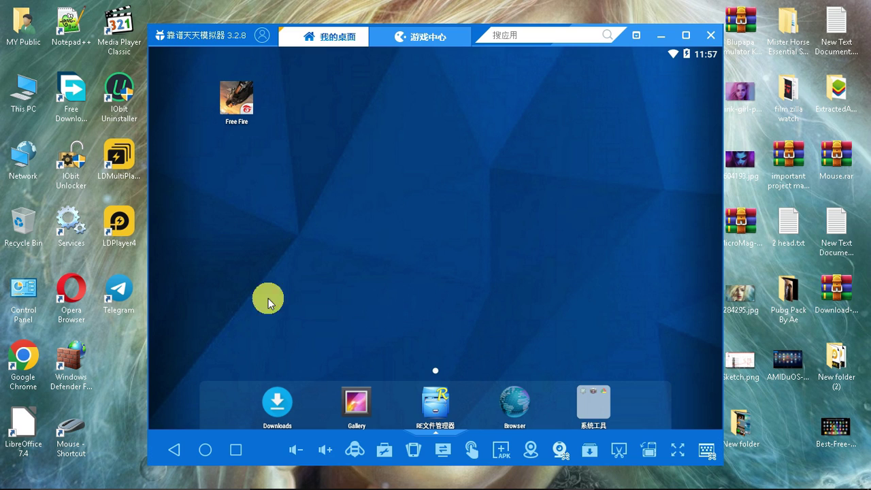
left_click(247, 107)
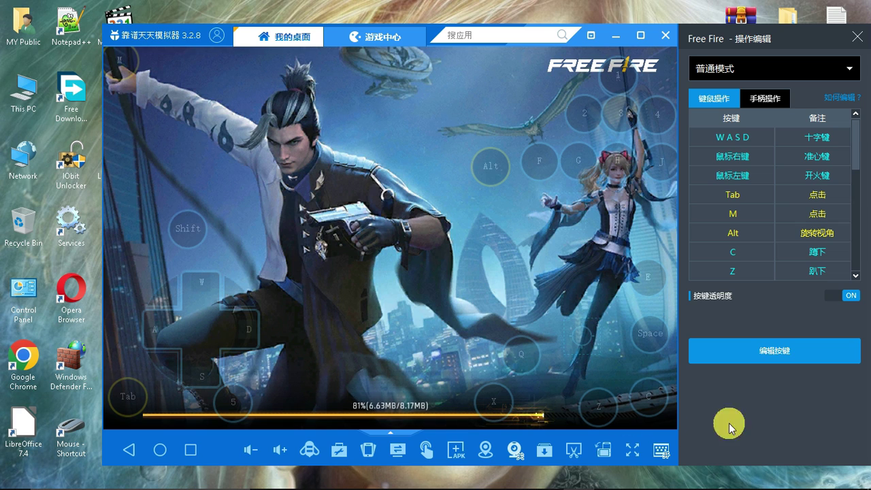
View the Free Fire key layout in 编辑按键 mode, then close the 操作编辑 panel.
left_click(810, 352)
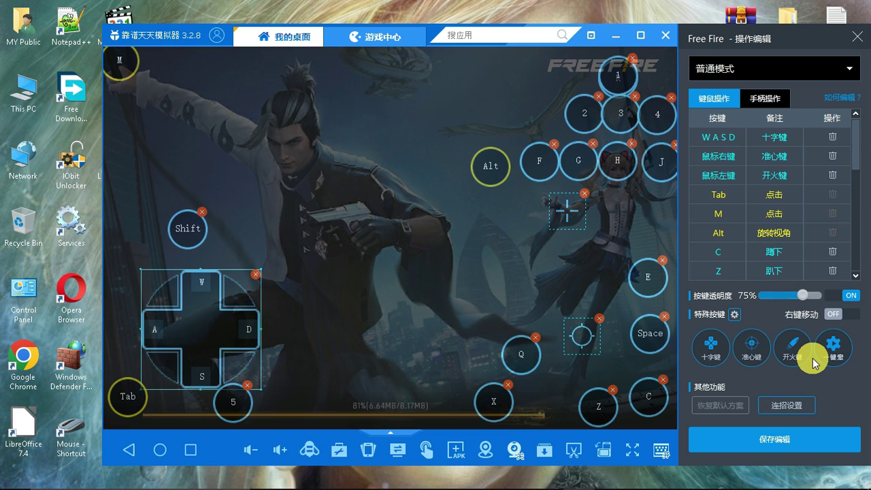
left_click(857, 37)
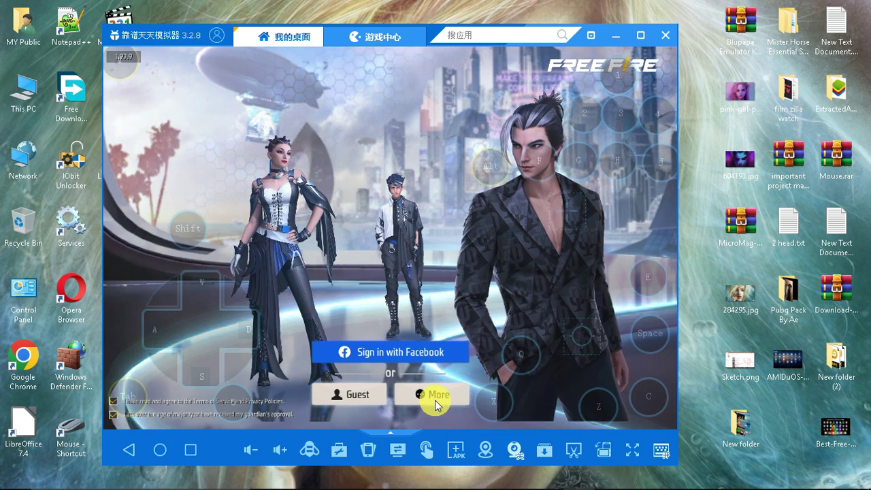
Sign in to Free Fire with Facebook via facebook.com in the browser, then return to the game.
left_click(432, 396)
left_click(546, 148)
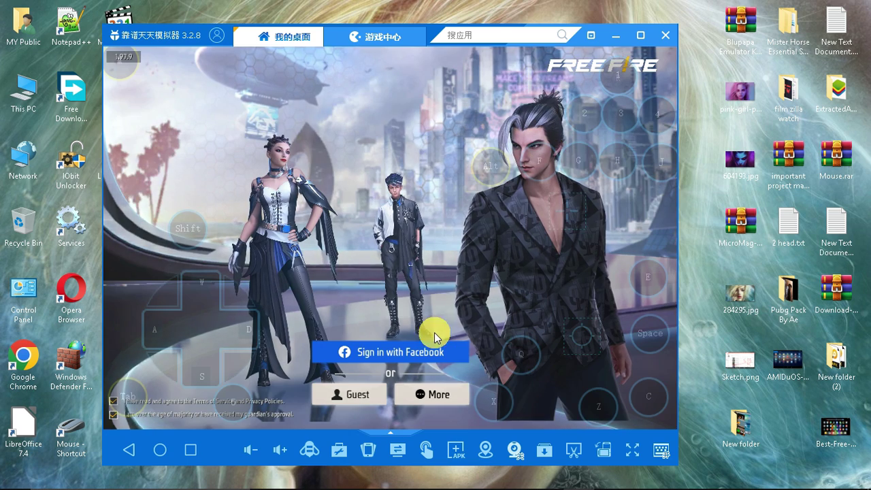
left_click(438, 401)
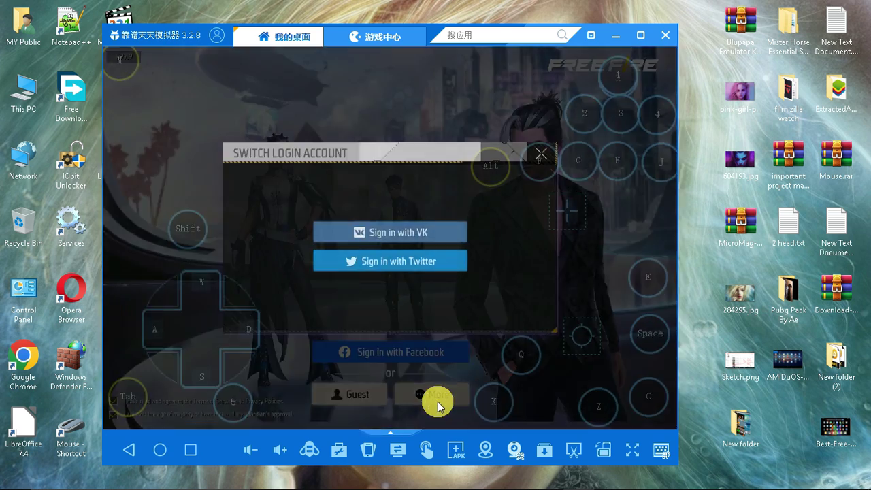
left_click(539, 148)
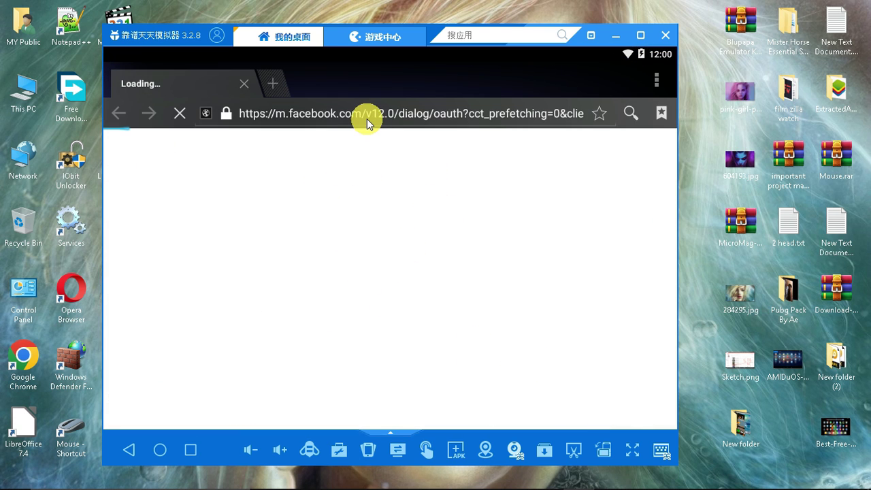
left_click(367, 119)
type("FACE")
left_click(361, 135)
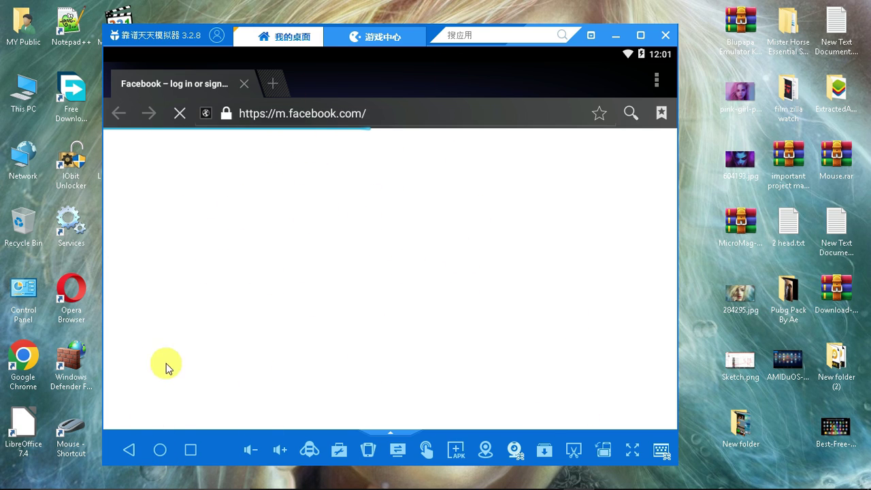
left_click(129, 450)
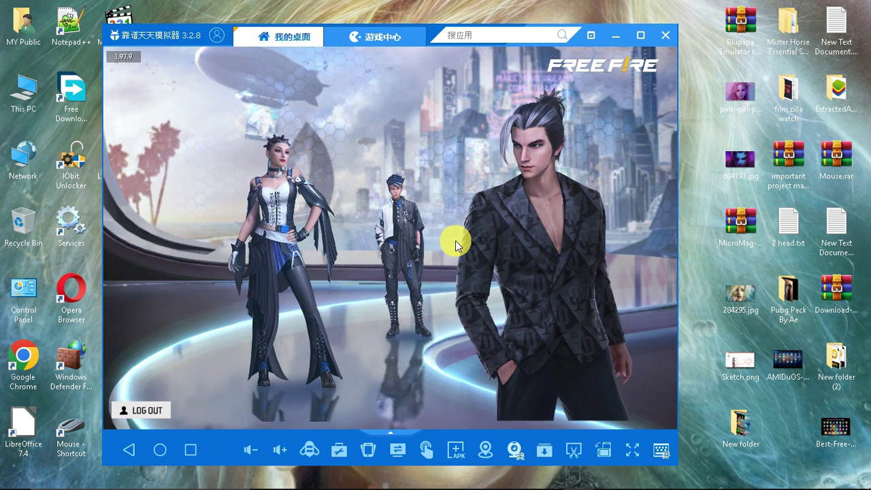
Start the game, confirm BEGINNER as the skill level, and nudge the emulator window up.
left_click(449, 323)
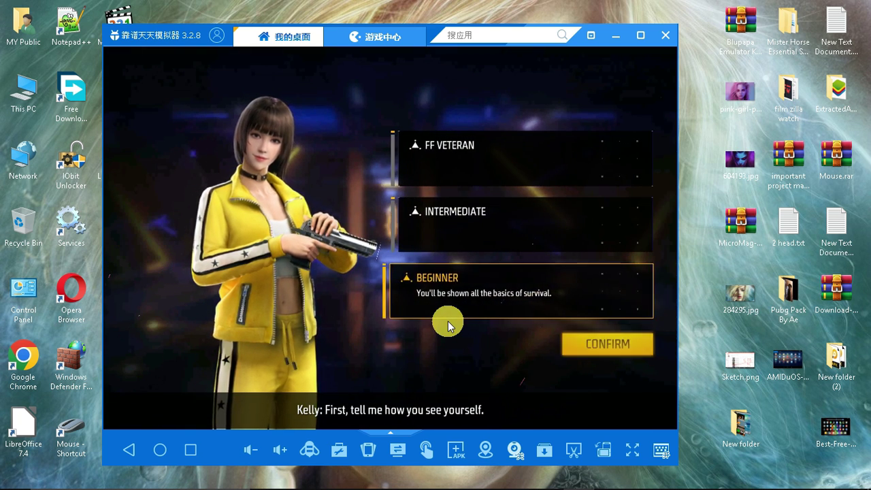
left_click(599, 348)
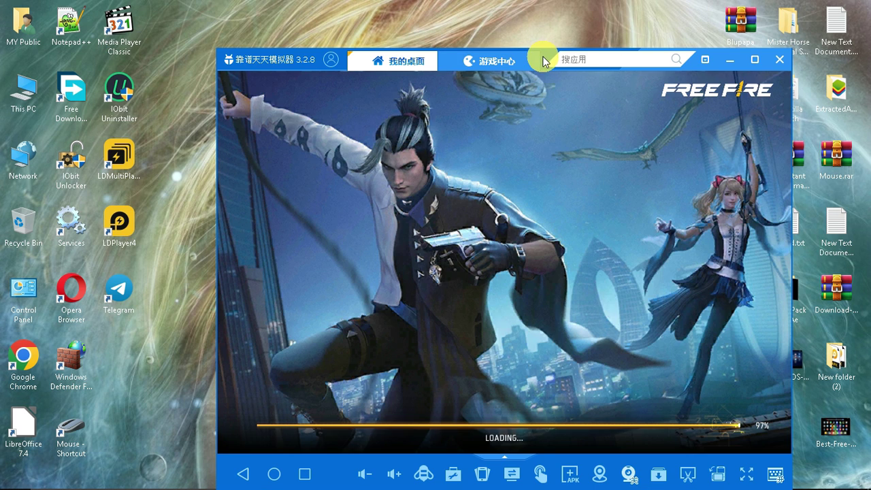
left_click_drag(544, 61, 535, 49)
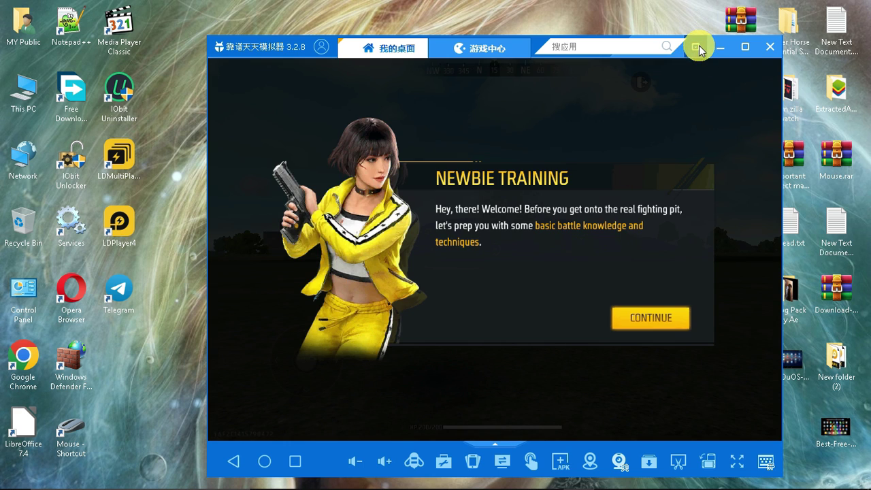
Review the 高级设置 tab in 软件设置, close it, and show the Free Fire key mapping list.
left_click(697, 47)
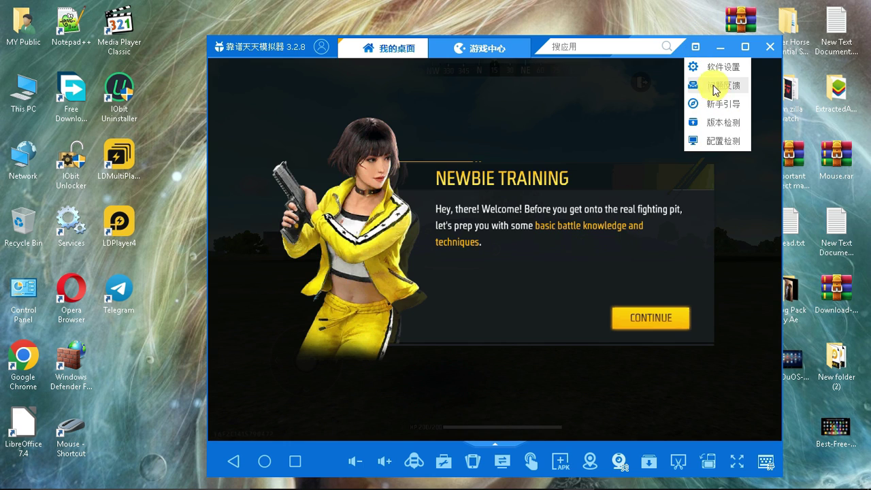
left_click(712, 68)
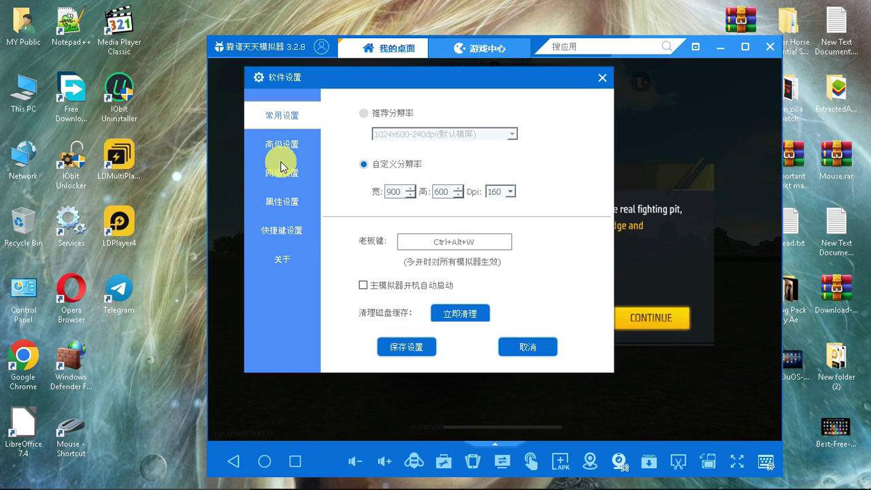
left_click(281, 154)
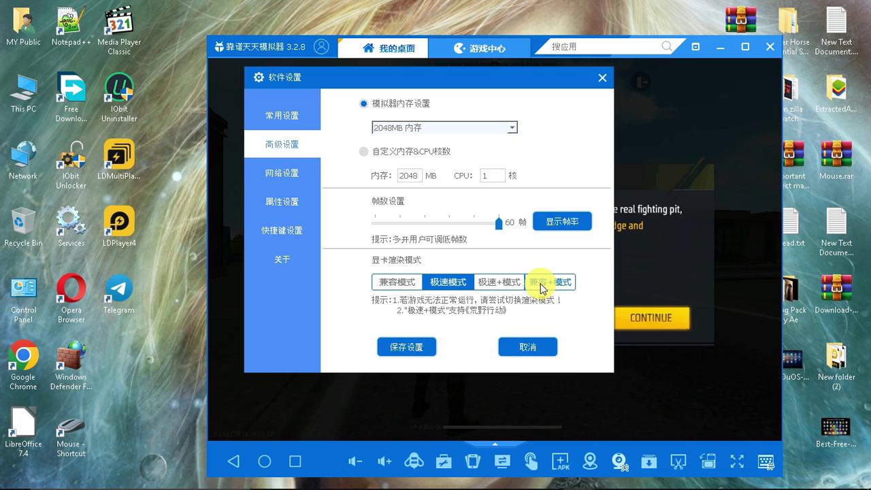
left_click(602, 77)
left_click(768, 457)
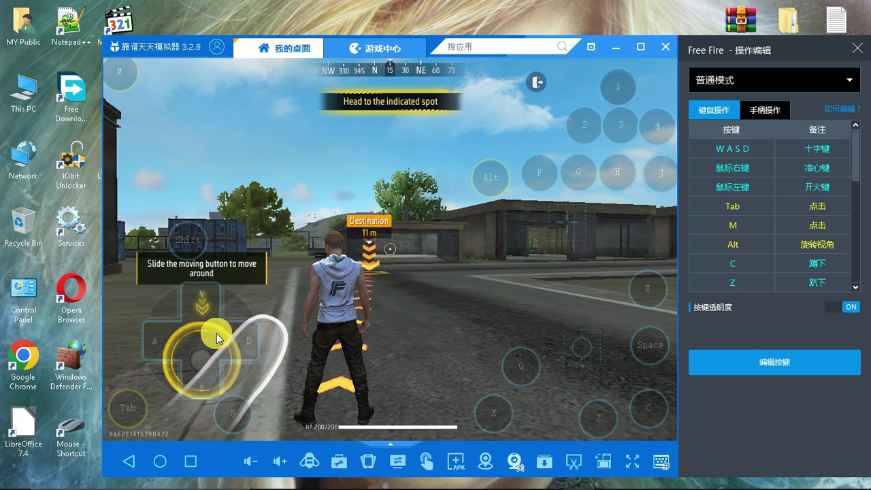
Hide the keymap list and run toward the loot marker using WASD and mouse aiming.
left_click(857, 47)
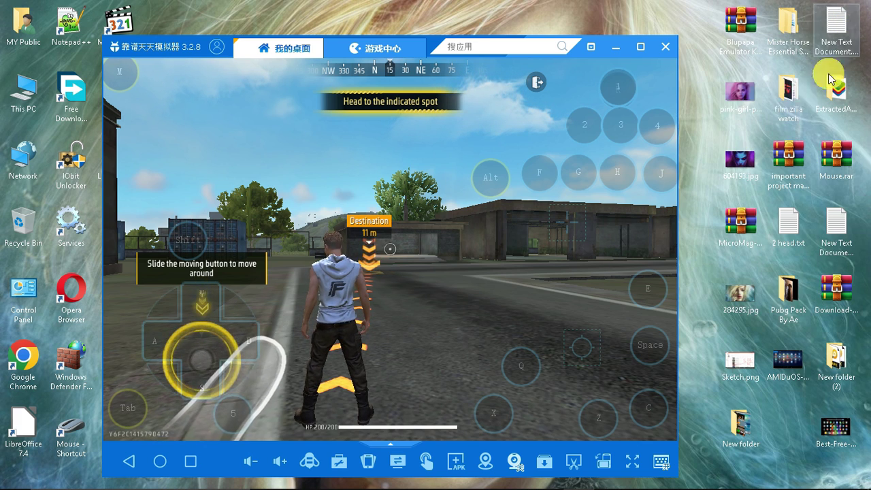
key("w")
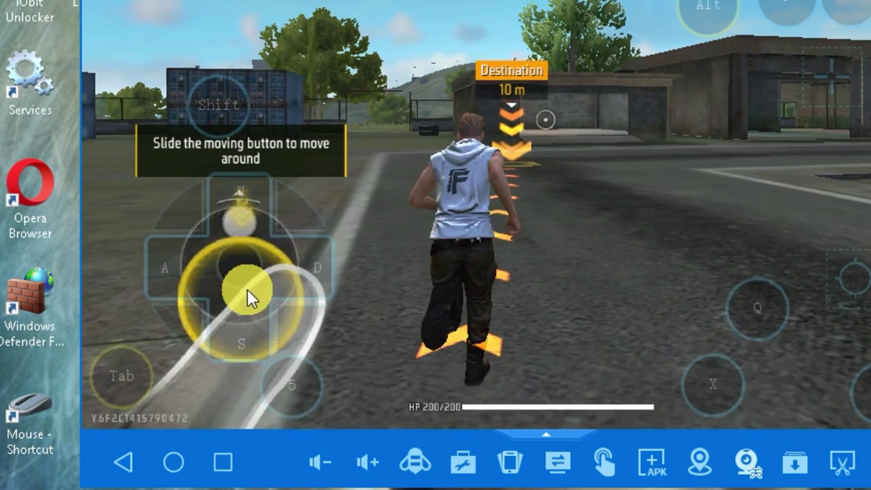
key("d")
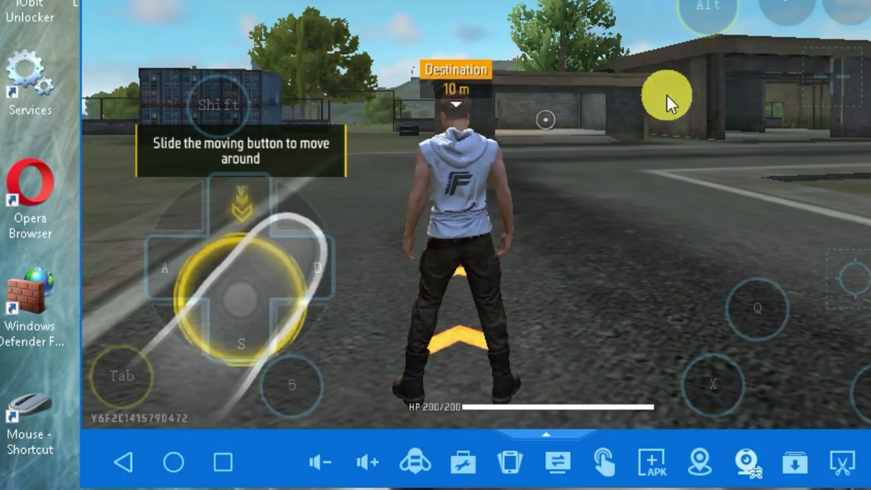
key("w")
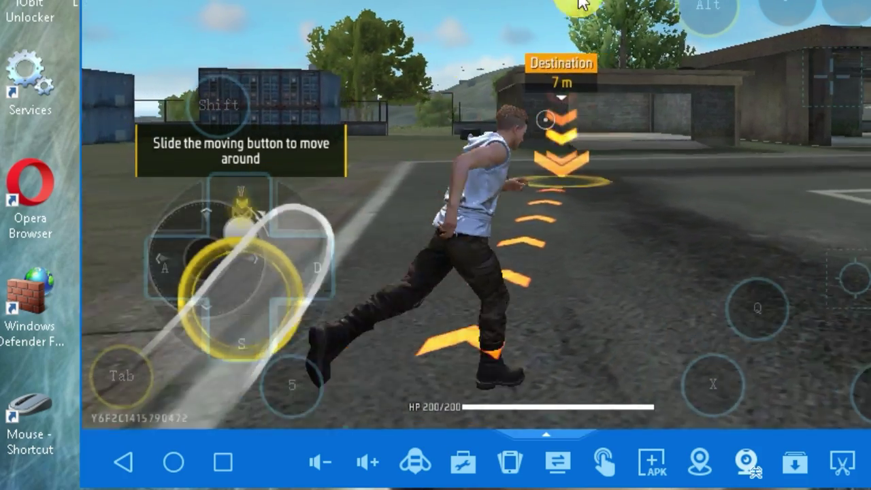
mouse_move(581, 3)
left_mouse_down()
mouse_move(571, 41)
mouse_move(484, 167)
mouse_move(494, 124)
mouse_move(675, 91)
mouse_move(733, 30)
left_mouse_up()
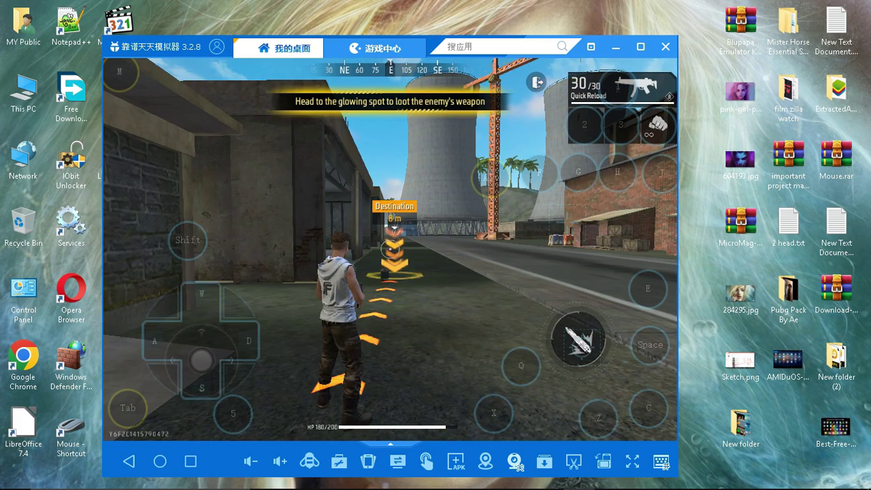
left_click_drag(524, 223, 567, 220)
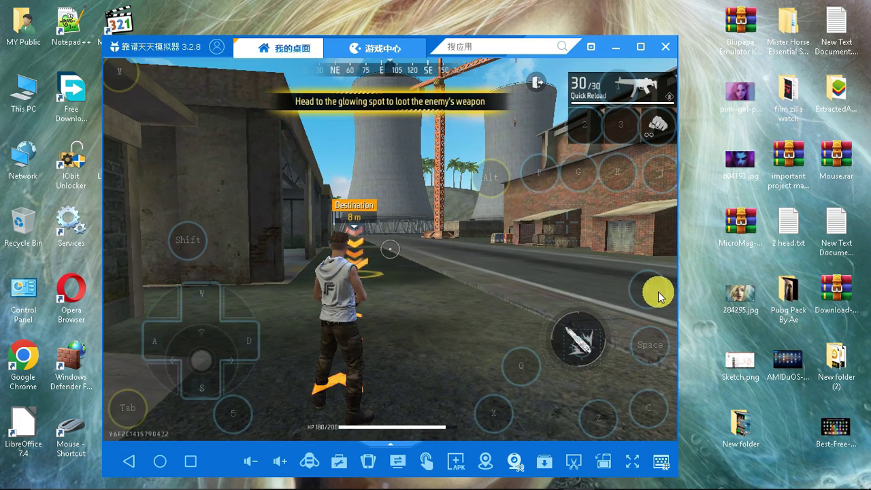
key("w")
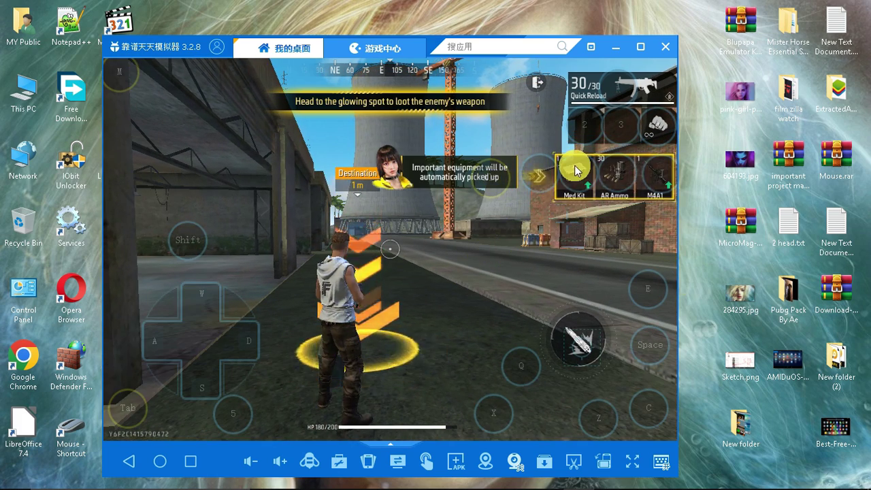
Grab the M4A1, scope in and shoot the enemy down, then reopen the keymap list.
left_click_drag(574, 165, 573, 219)
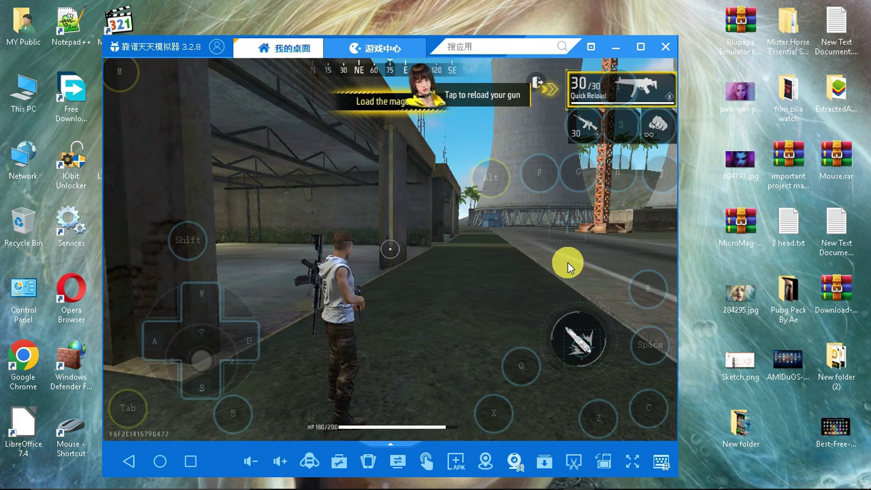
left_click_drag(542, 285, 526, 327)
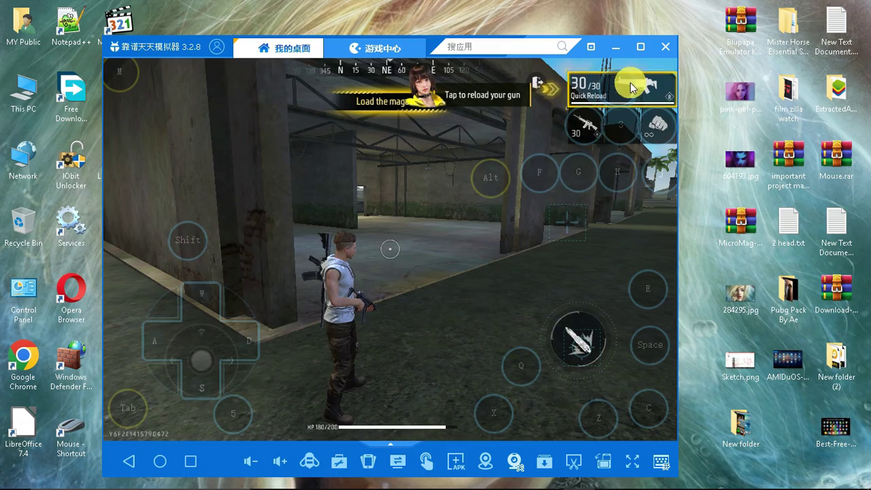
key("w")
left_click_drag(632, 87, 674, 170)
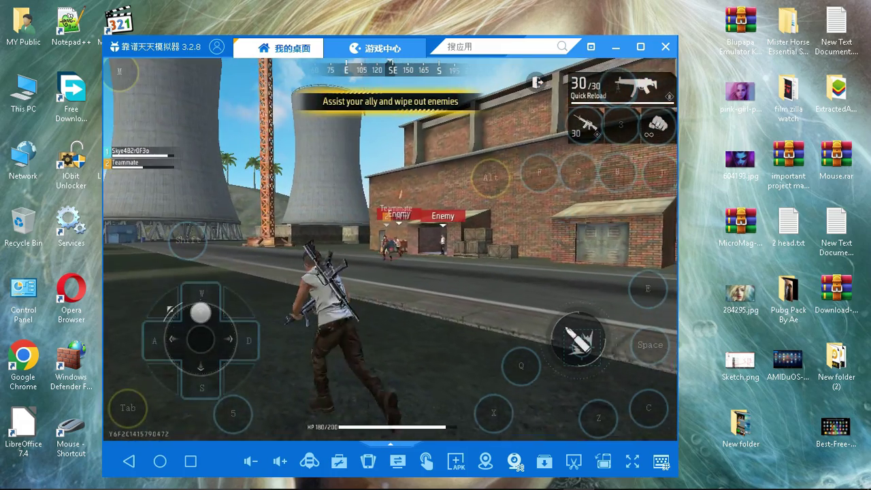
mouse_move(613, 204)
left_mouse_down()
mouse_move(570, 224)
mouse_move(599, 207)
left_mouse_up()
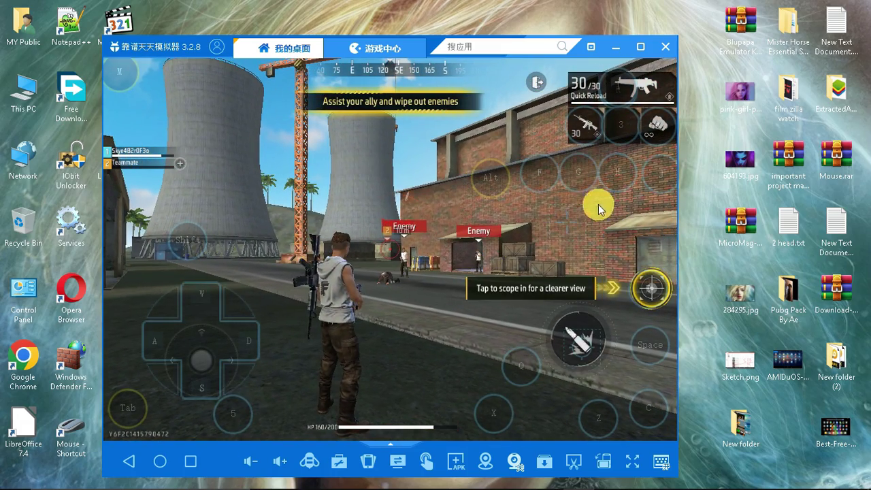
key("w")
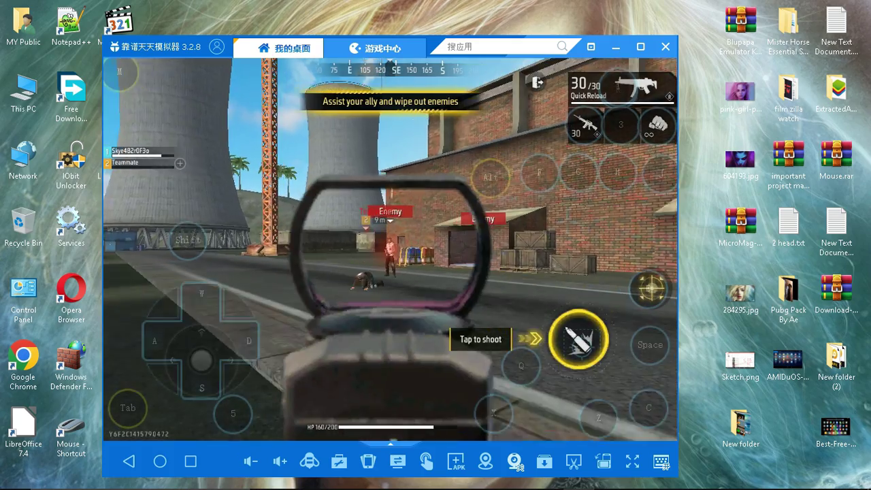
left_click(578, 339)
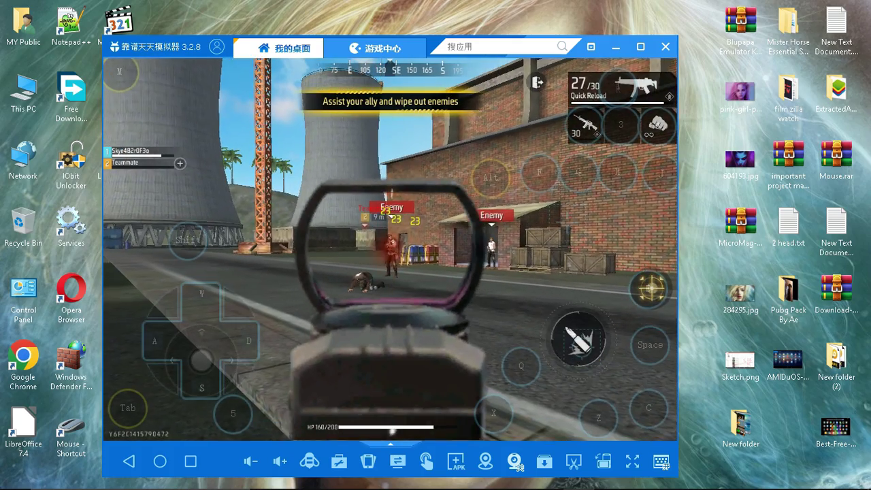
left_click_drag(579, 339, 565, 220)
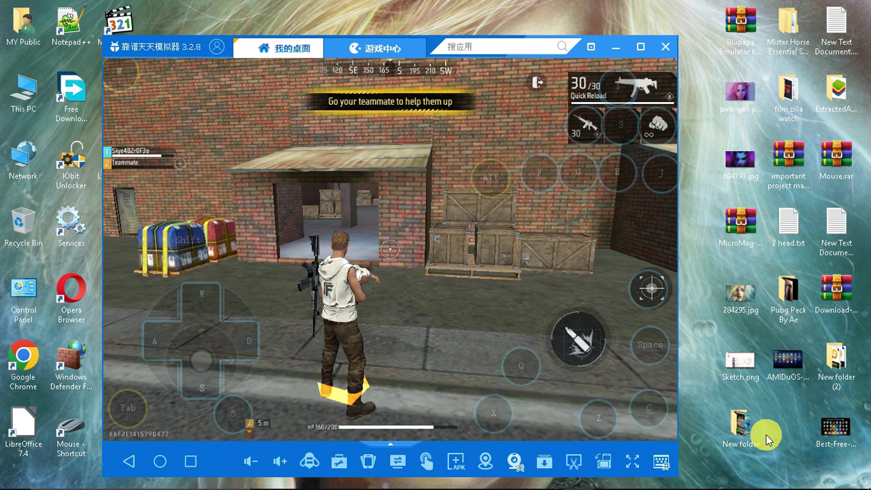
left_click(658, 464)
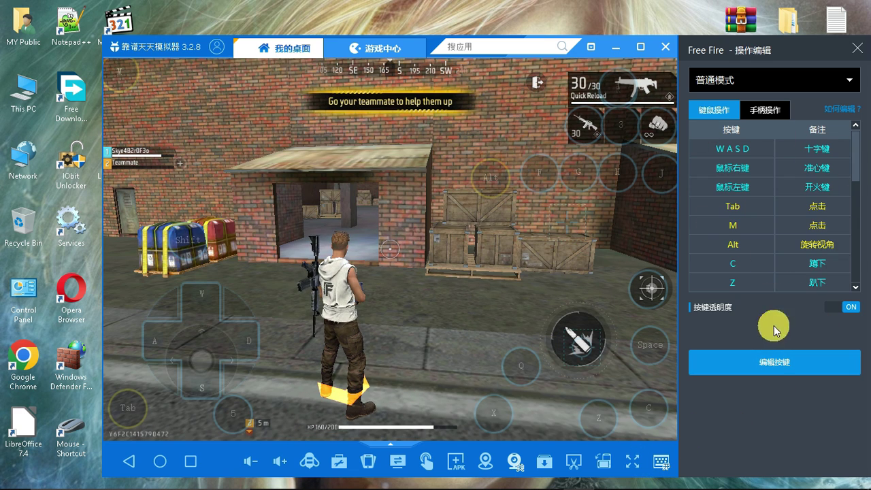
Add an H key button beside the character in the middle of the game view and save the layout.
left_click(799, 362)
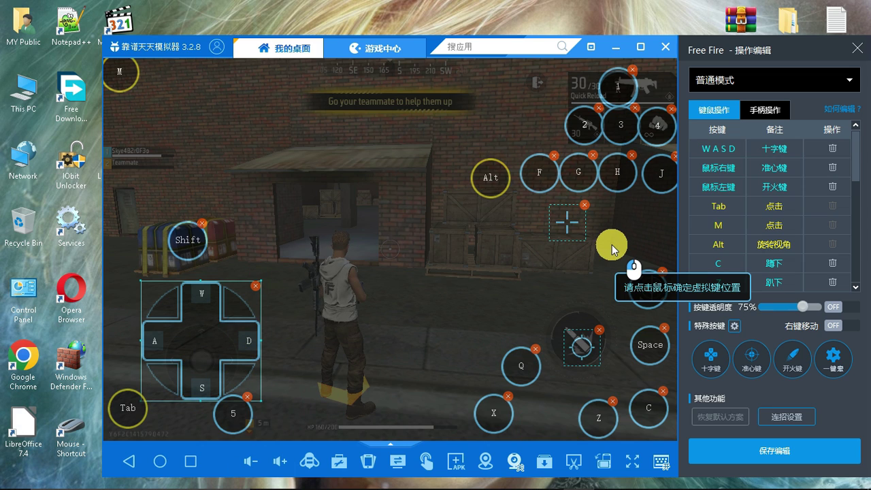
left_click(420, 262)
key("h")
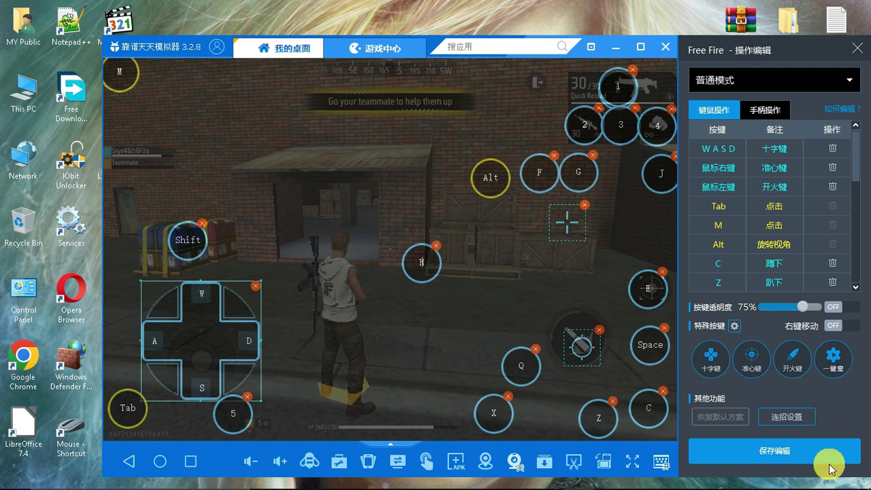
left_click(857, 49)
left_click(419, 320)
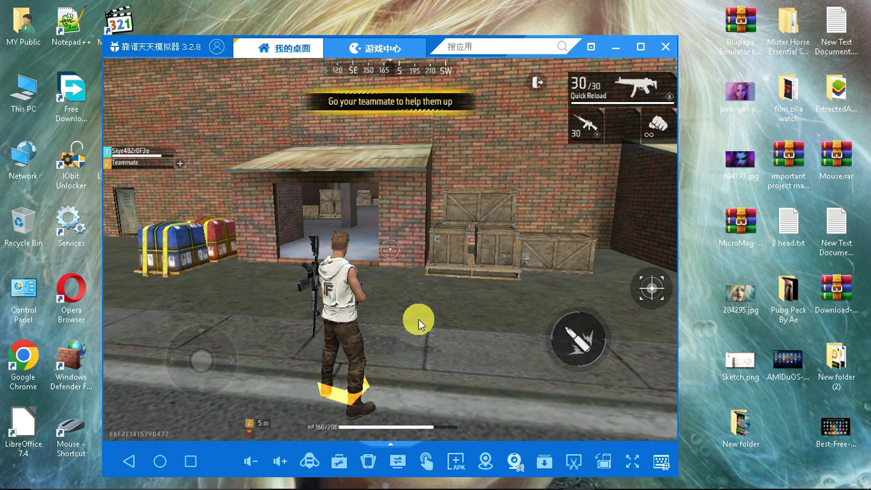
Reopen the key mapping editor and leave edit mode without further changes.
left_click(661, 461)
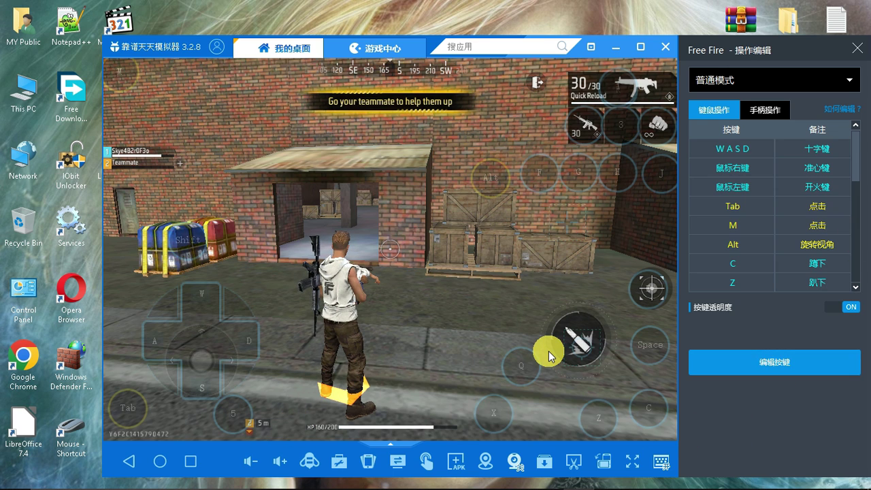
left_click(783, 381)
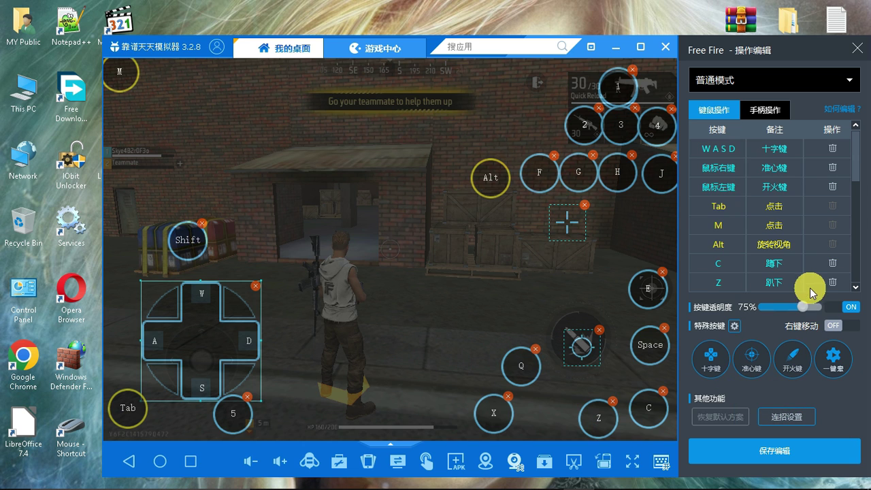
key("Escape")
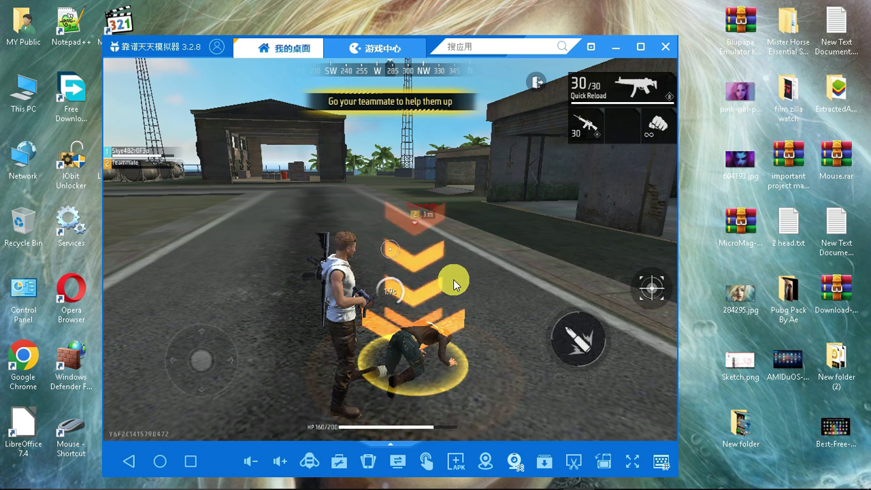